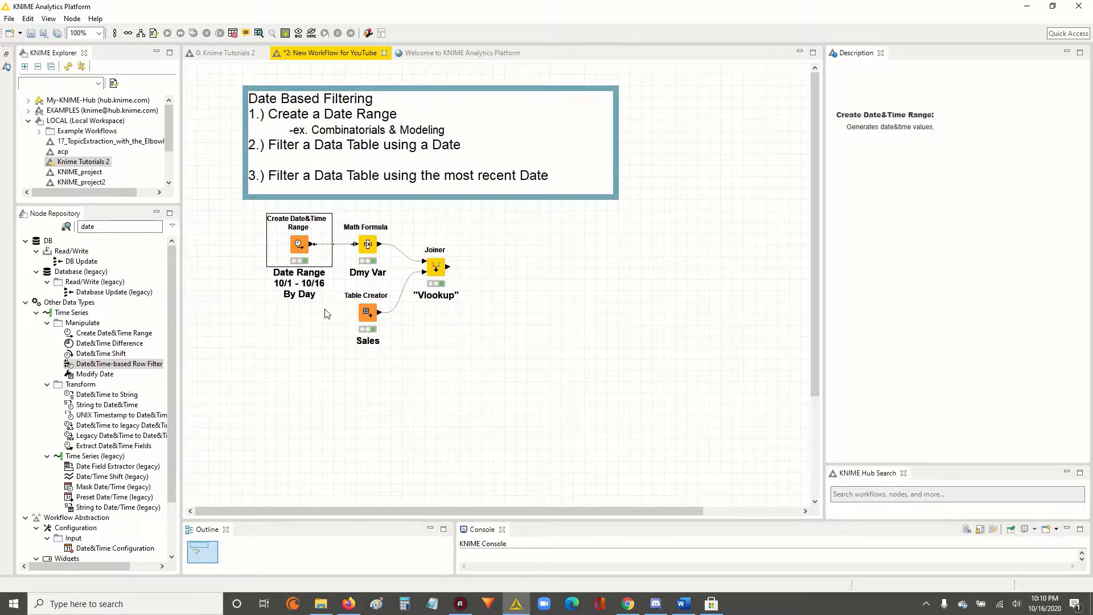
{"action": "left_click", "coordinate": [456, 149]}
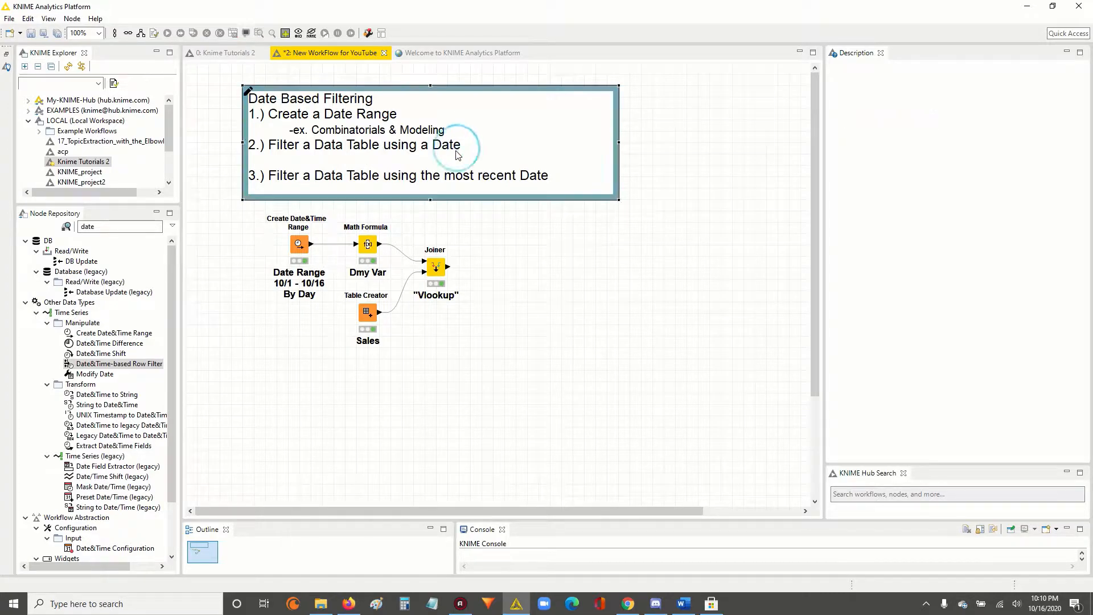
{"action": "left_click", "coordinate": [367, 244]}
{"action": "left_click", "coordinate": [443, 268]}
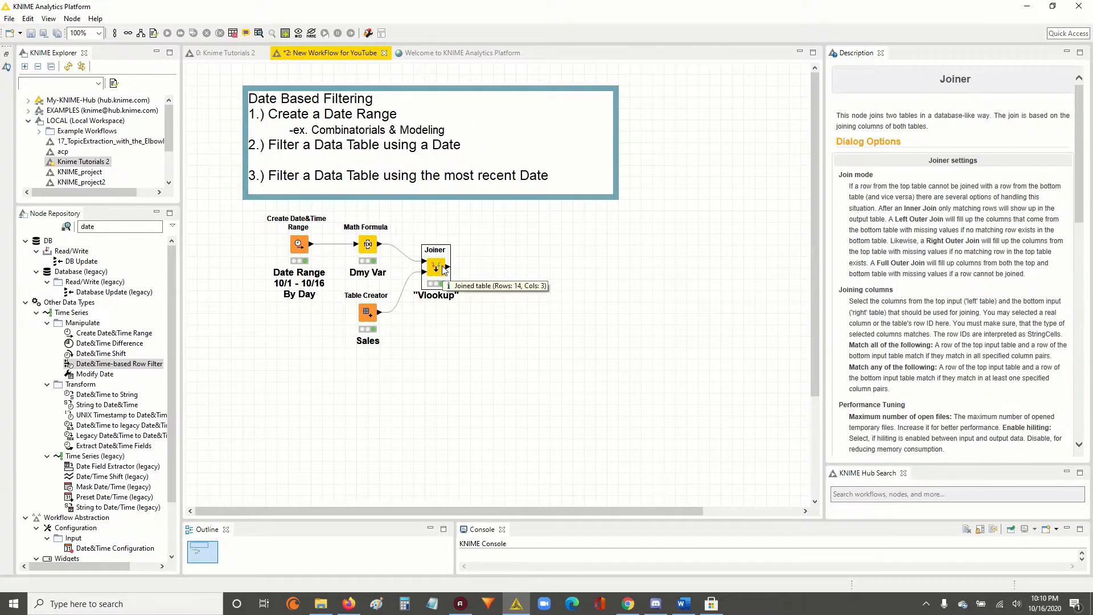
{"action": "left_click", "coordinate": [397, 367]}
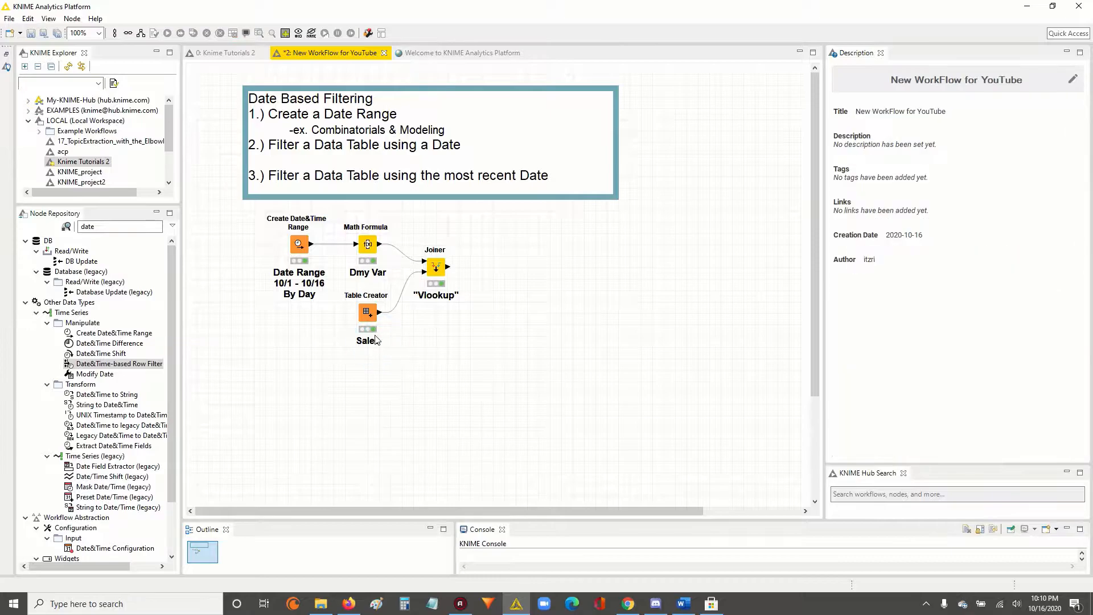
Examine the rows of the table output by the Sales Table Creator node.
{"action": "left_click", "coordinate": [367, 312]}
{"action": "right_click", "coordinate": [366, 311]}
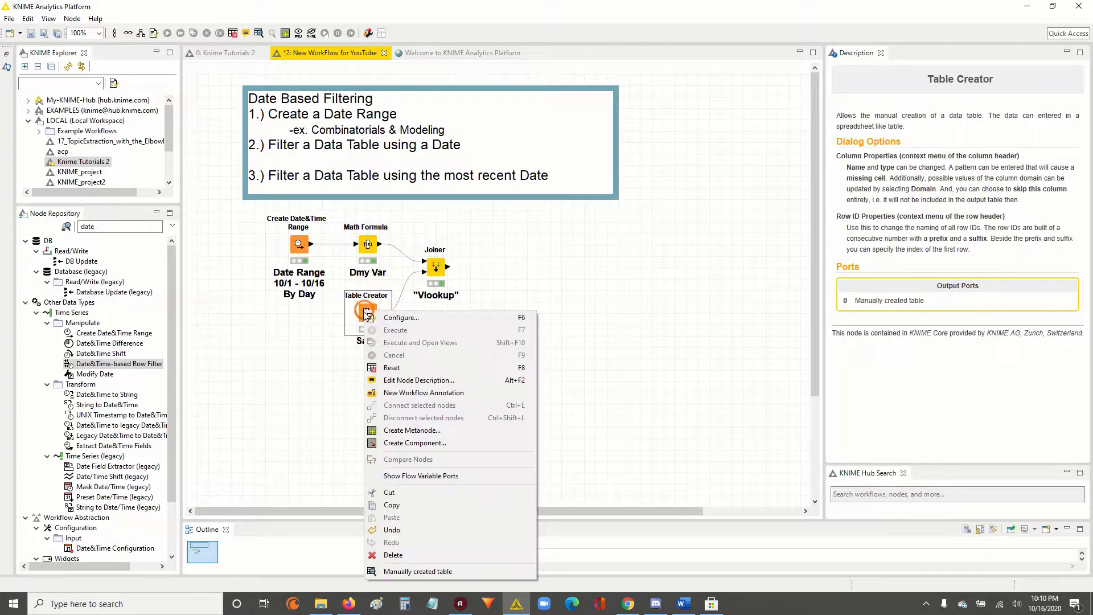
{"action": "left_click", "coordinate": [431, 572]}
{"action": "left_click_drag", "start_coordinate": [302, 152], "coordinate": [302, 336]}
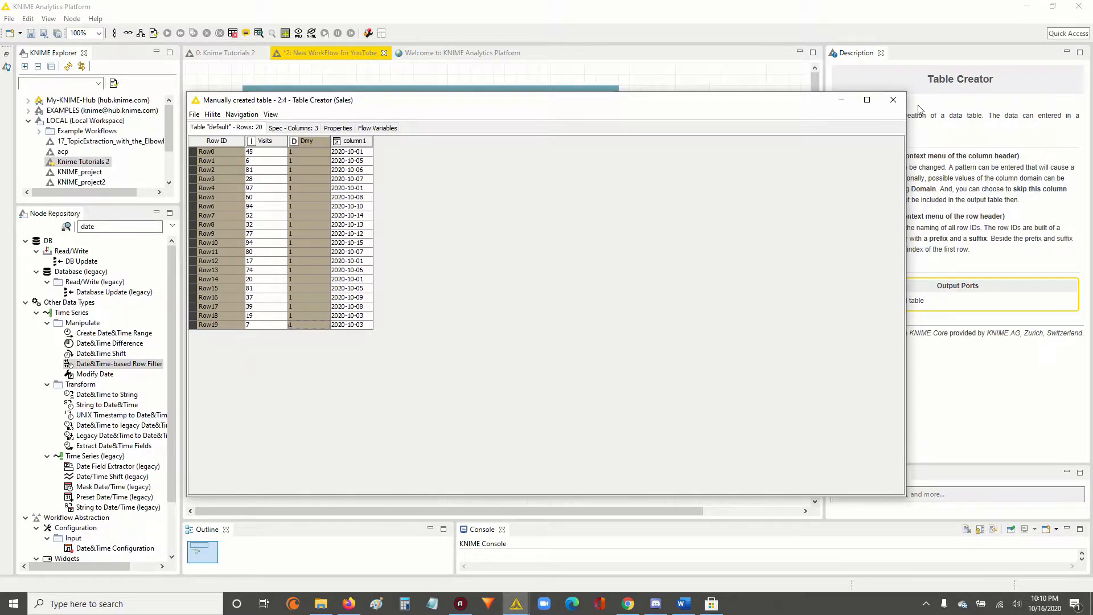
{"action": "left_click", "coordinate": [893, 99]}
Review the Dmy Var Math Formula node's expression settings and the dates in its output table.
{"action": "left_click", "coordinate": [368, 244]}
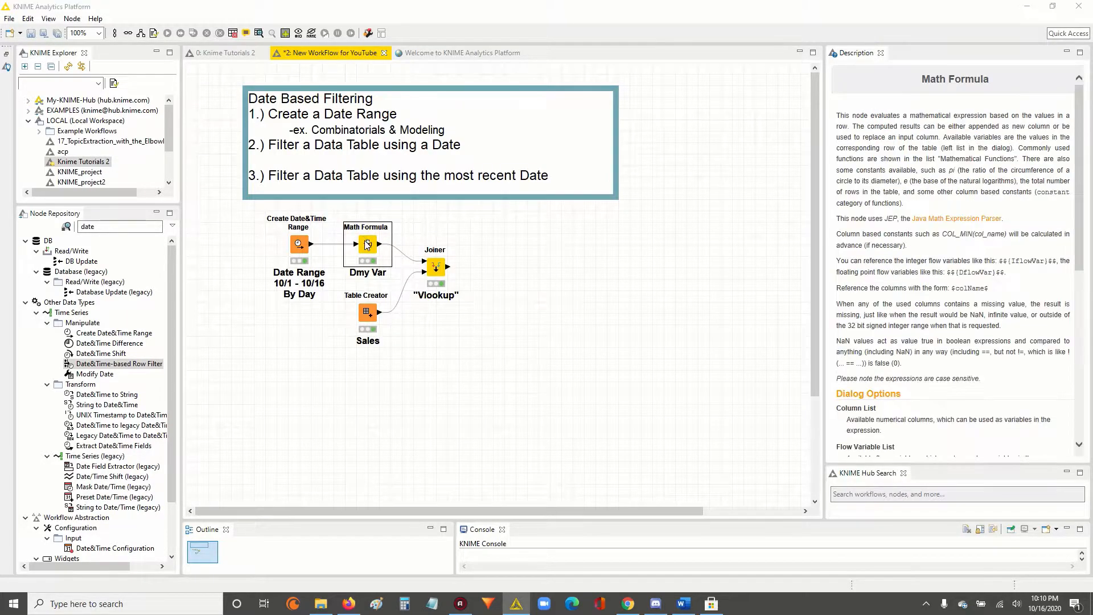
{"action": "double_click", "coordinate": [367, 244]}
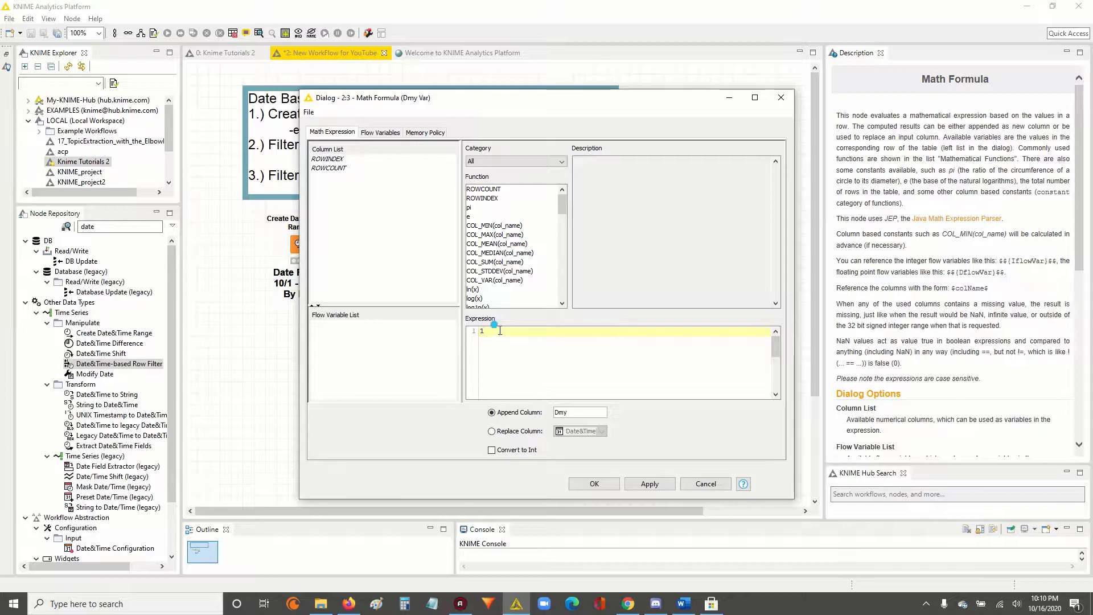
{"action": "left_click", "coordinate": [780, 97]}
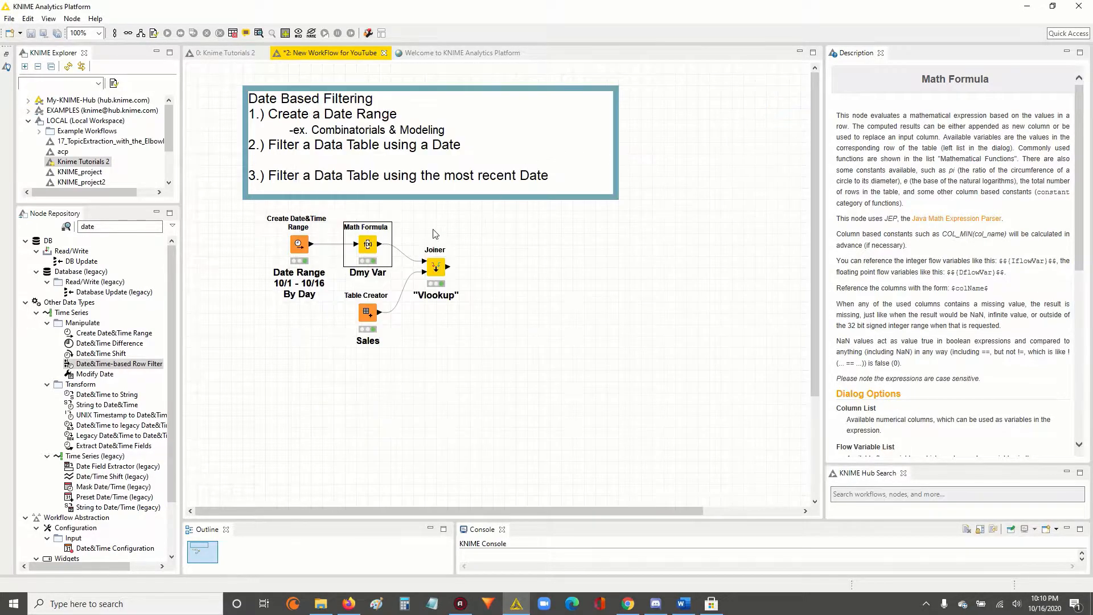
{"action": "right_click", "coordinate": [366, 246]}
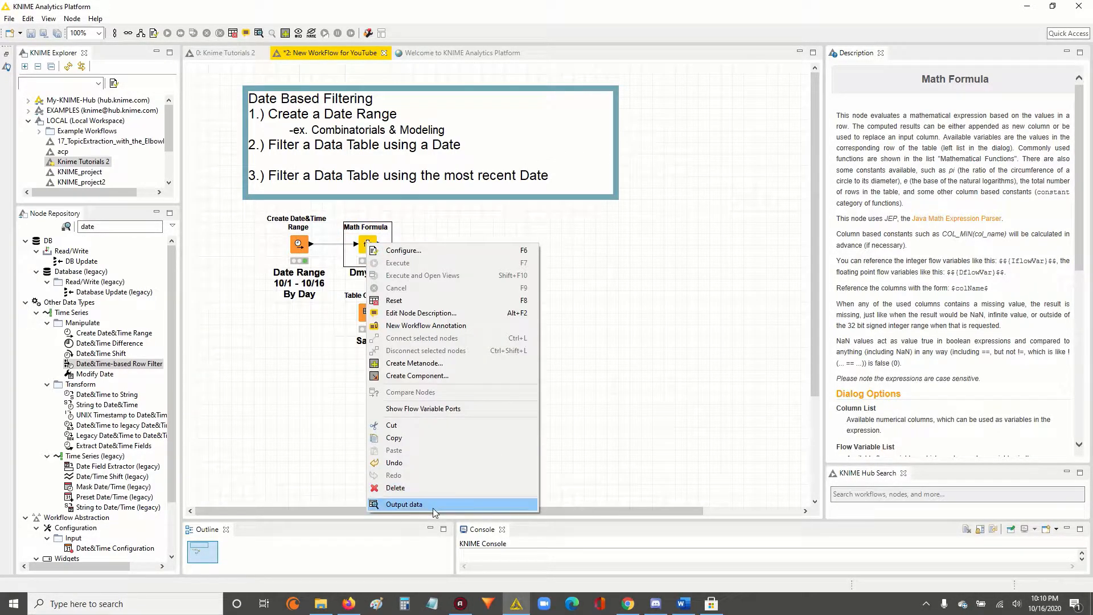
{"action": "left_click", "coordinate": [441, 503]}
{"action": "left_click_drag", "start_coordinate": [279, 153], "coordinate": [317, 222]}
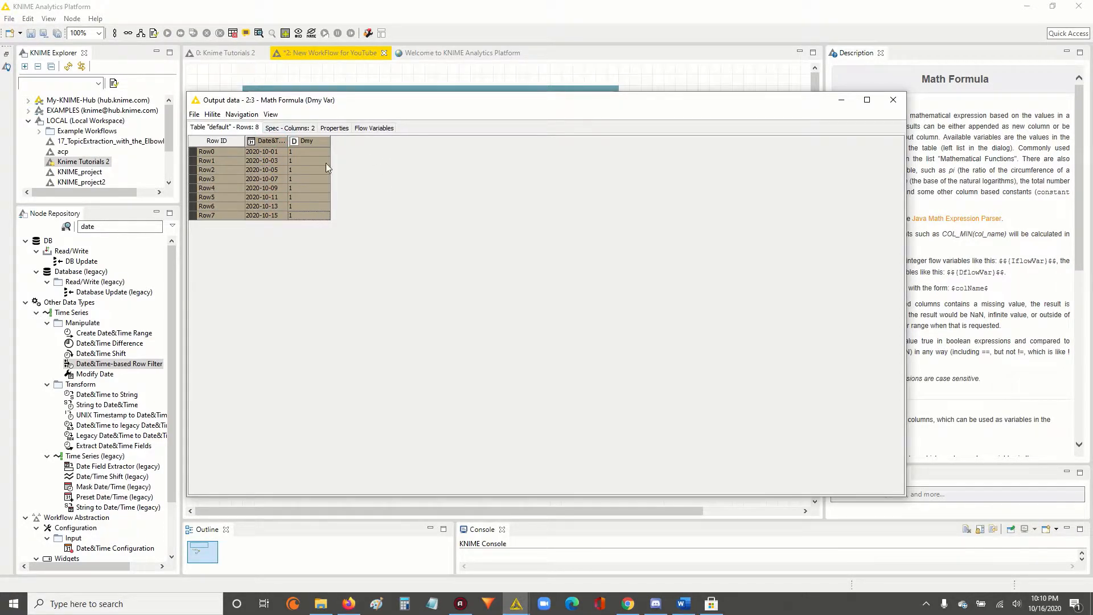
{"action": "left_click", "coordinate": [892, 99]}
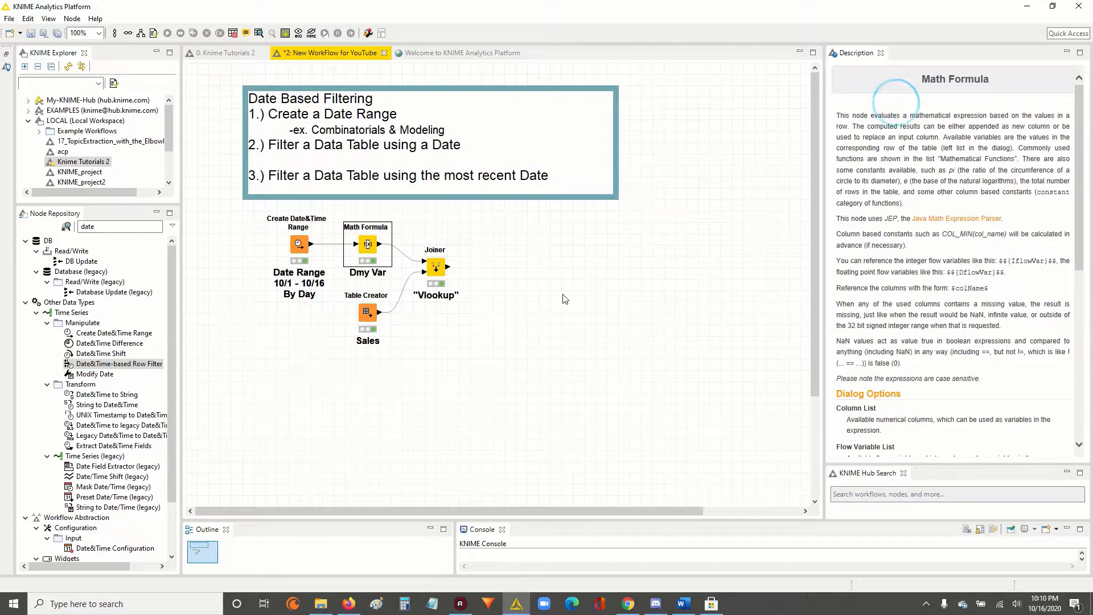
Review the join mode and joining columns set in the "Vlookup" Joiner node.
{"action": "left_click", "coordinate": [430, 296]}
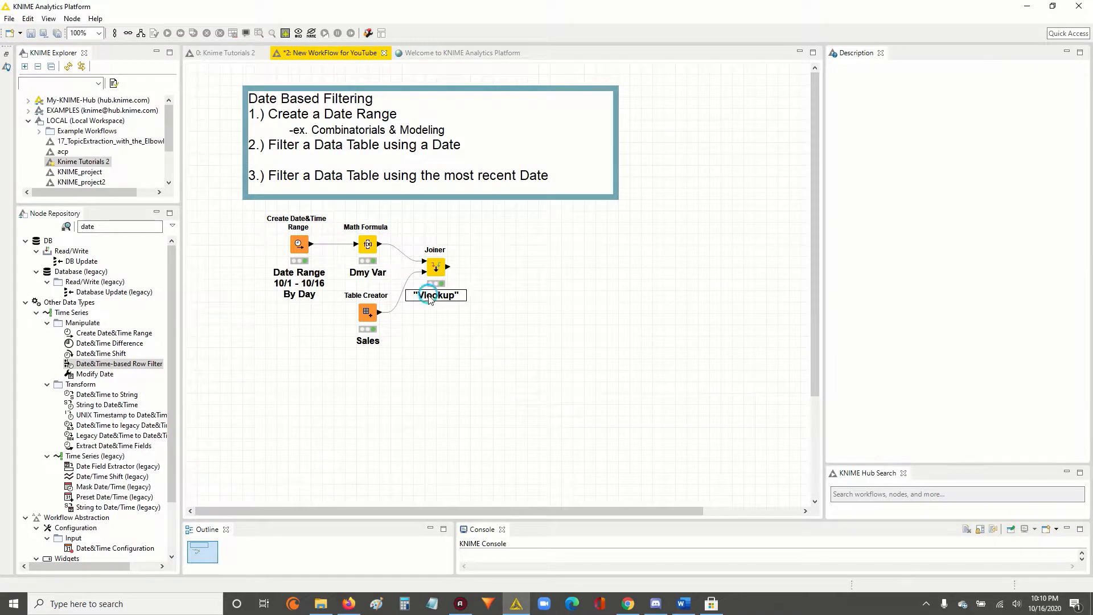
{"action": "left_click", "coordinate": [467, 330]}
{"action": "double_click", "coordinate": [437, 266]}
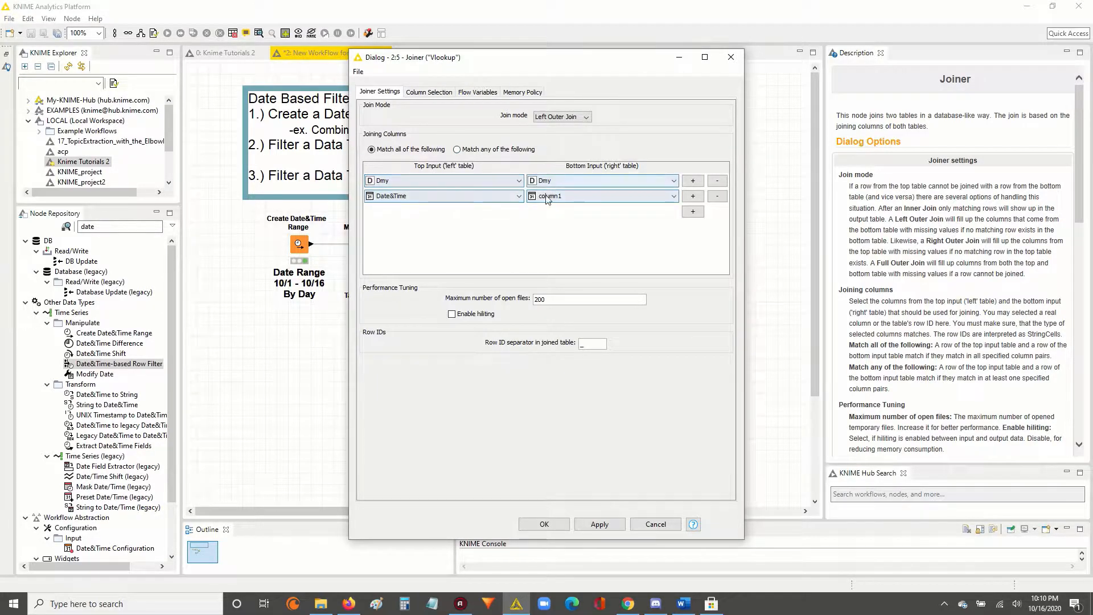
{"action": "left_click", "coordinate": [731, 57]}
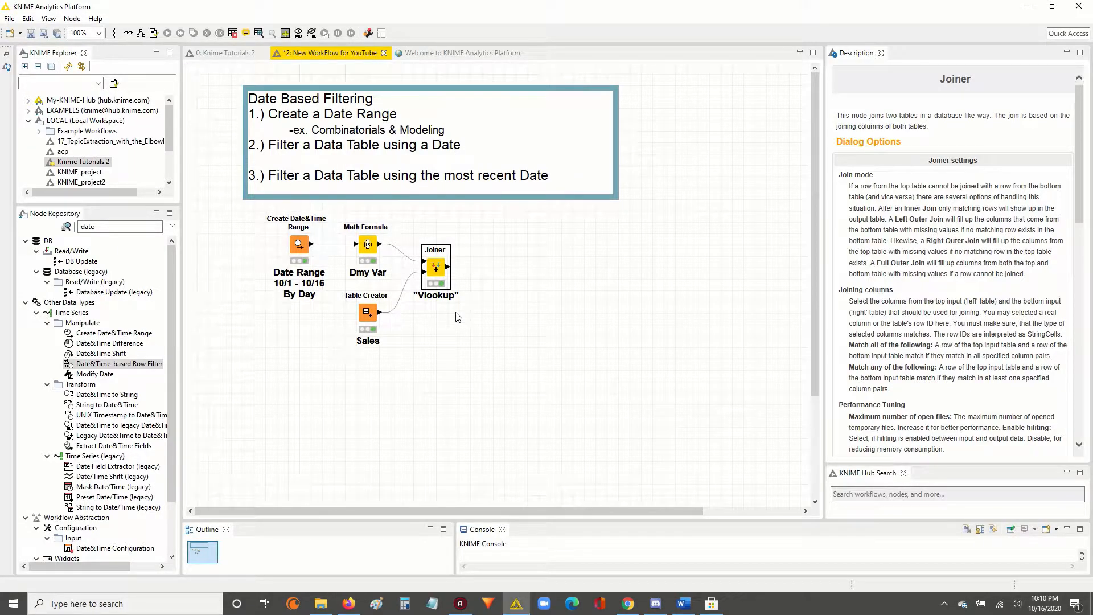
Examine the Joiner's joined table with its rows sorted ascending by Date&Time and the Visits column widened.
{"action": "right_click", "coordinate": [432, 267]}
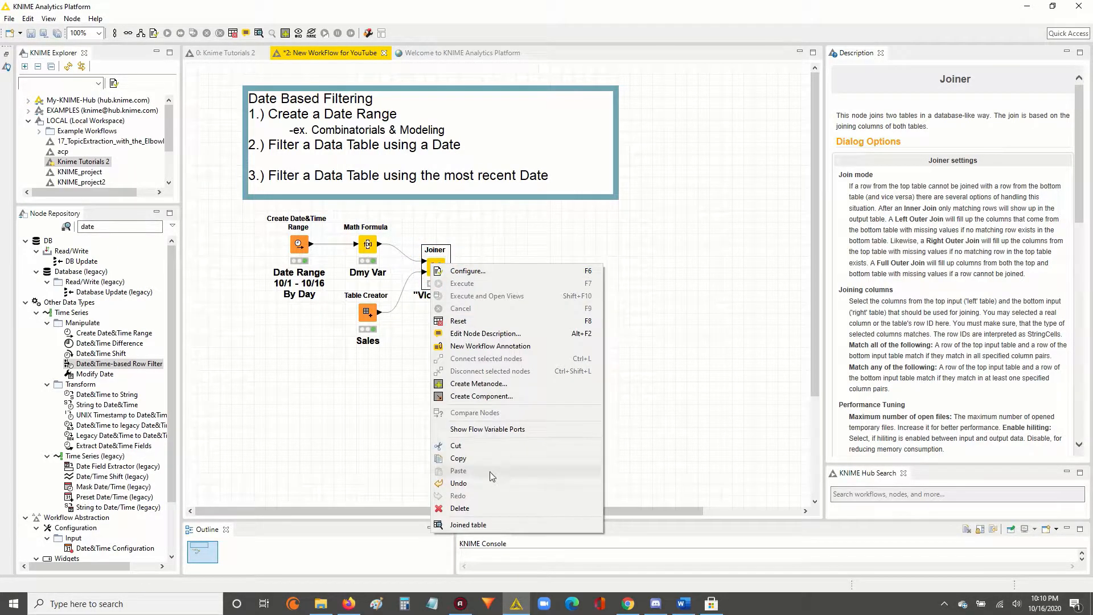
{"action": "left_click", "coordinate": [477, 527]}
{"action": "left_click_drag", "start_coordinate": [289, 142], "coordinate": [298, 178]}
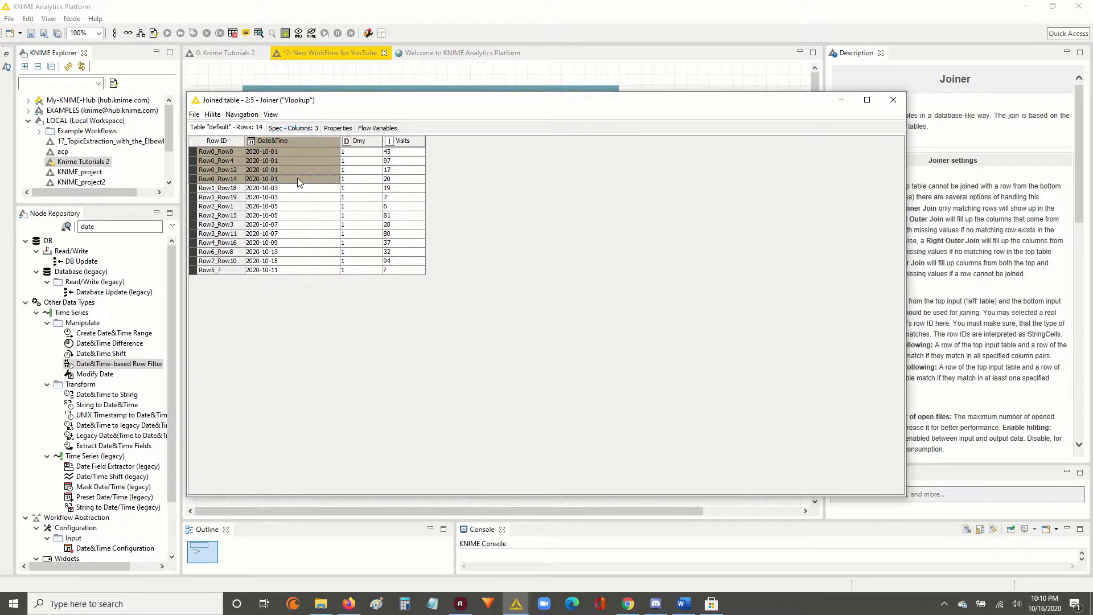
{"action": "left_click", "coordinate": [303, 140]}
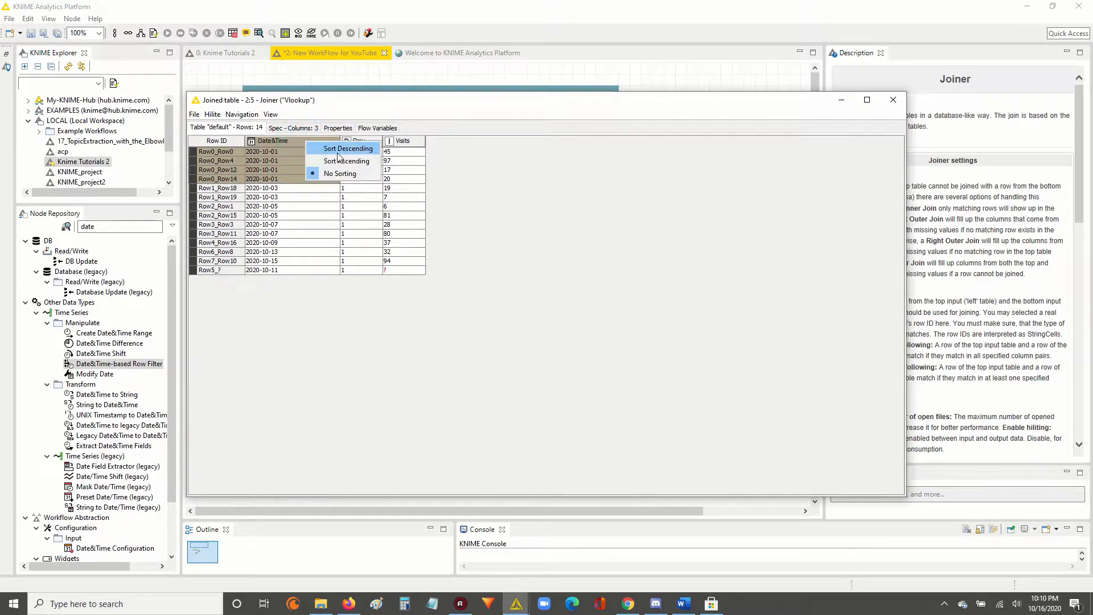
{"action": "left_click", "coordinate": [307, 149]}
{"action": "left_click_drag", "start_coordinate": [288, 152], "coordinate": [375, 272]}
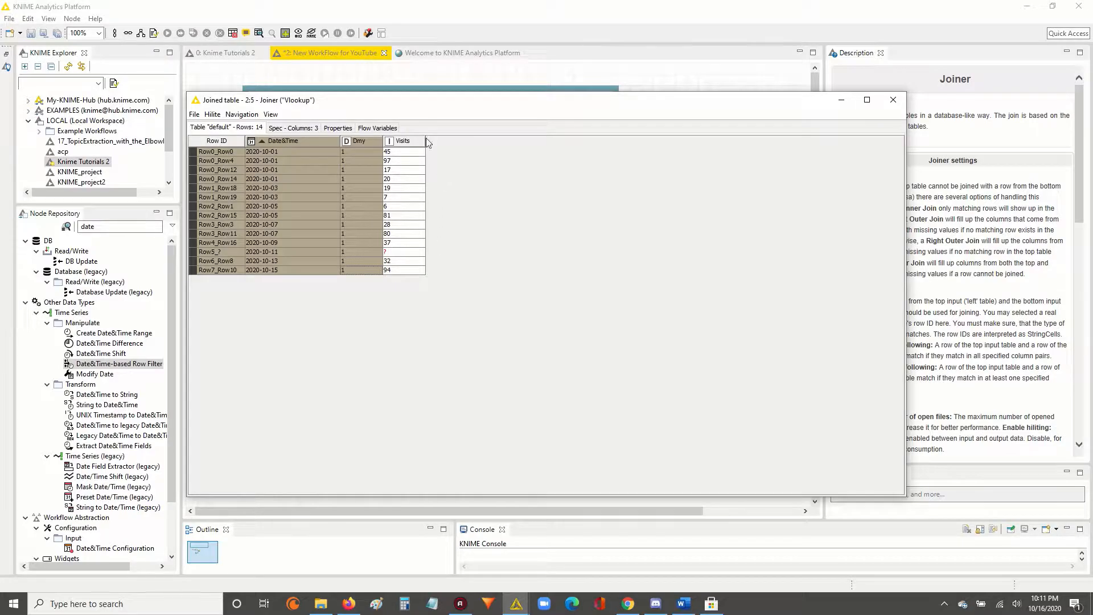
{"action": "left_click_drag", "start_coordinate": [425, 141], "coordinate": [436, 138]}
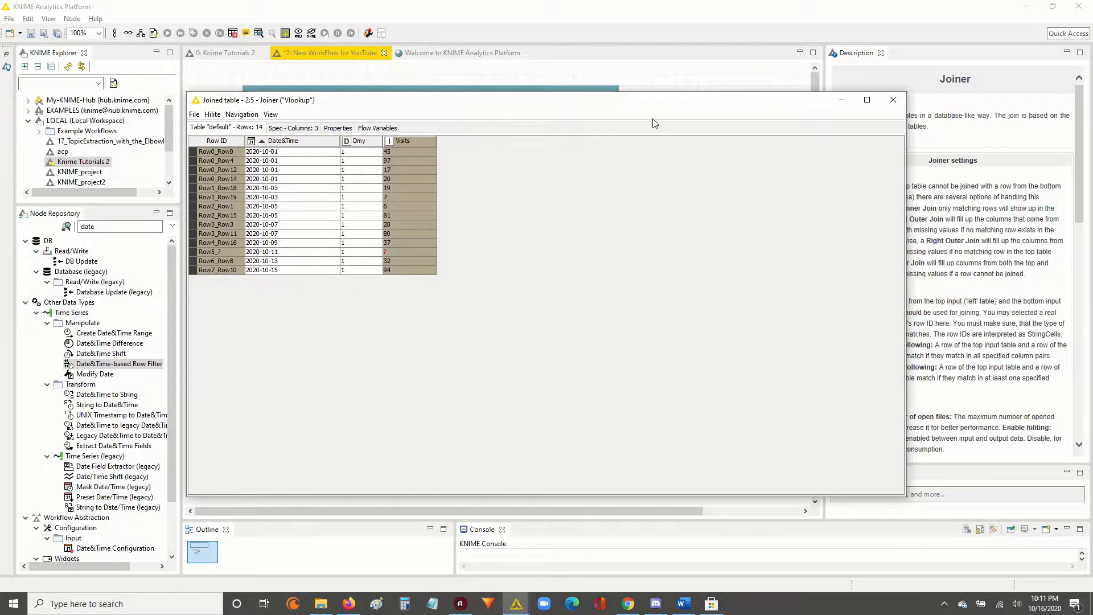
{"action": "left_click", "coordinate": [892, 99]}
Rename the Visits column to Sales in the Sales Table Creator and apply the settings, accepting the node reset.
{"action": "double_click", "coordinate": [367, 311]}
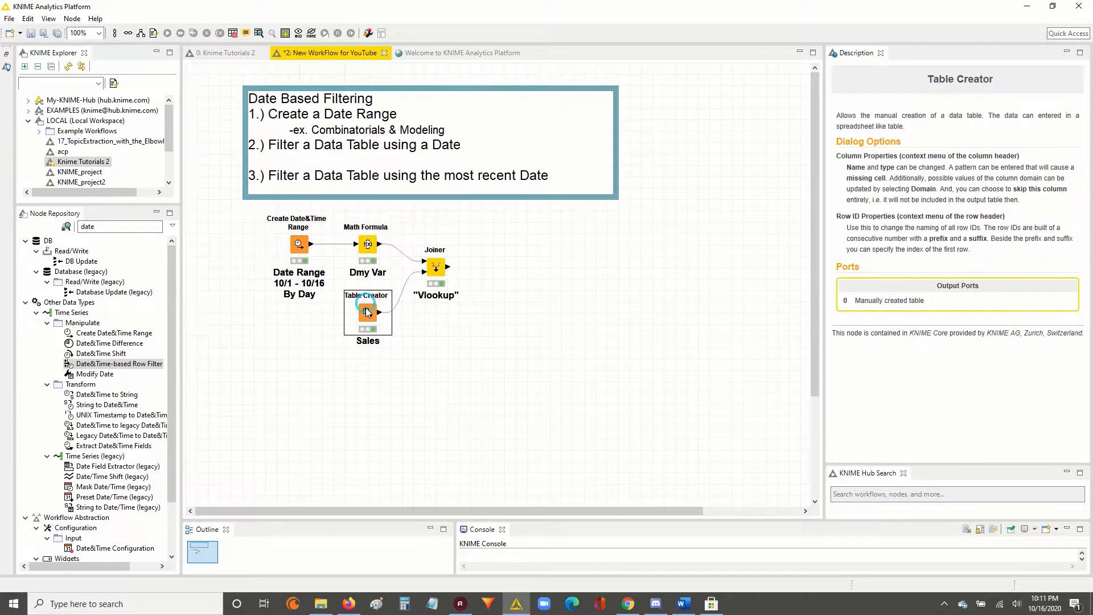
{"action": "double_click", "coordinate": [449, 170]}
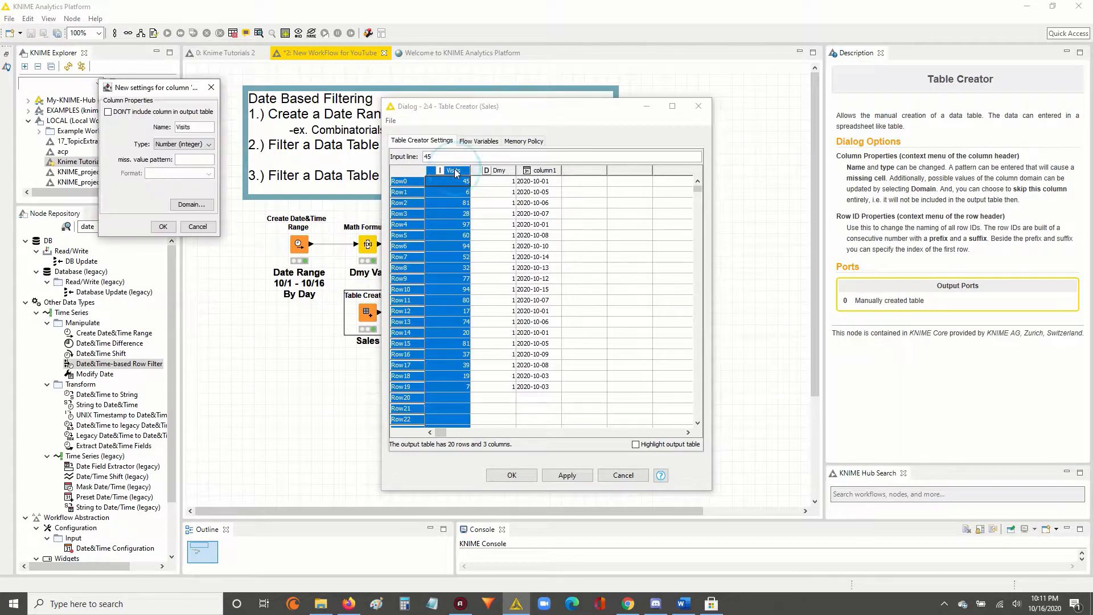
{"action": "left_click_drag", "start_coordinate": [191, 126], "coordinate": [141, 126]}
{"action": "type", "text": "Sal"}
{"action": "left_click", "coordinate": [163, 227]}
{"action": "left_click", "coordinate": [565, 478]}
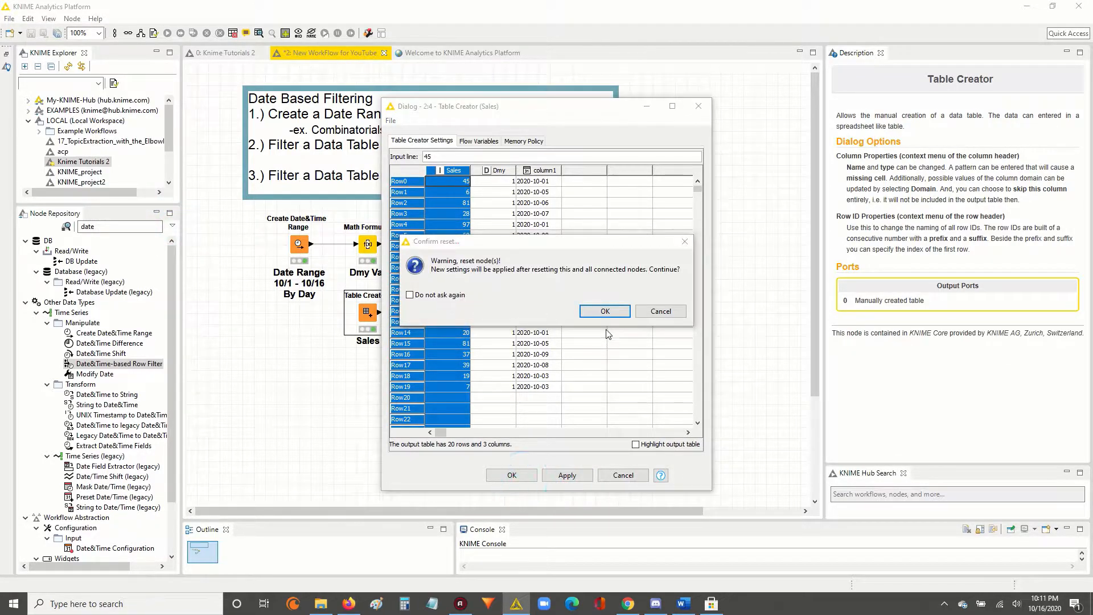
{"action": "left_click", "coordinate": [605, 310]}
{"action": "left_click", "coordinate": [512, 474]}
Execute the "Vlookup" Joiner node again and open its joined table.
{"action": "left_click", "coordinate": [435, 265]}
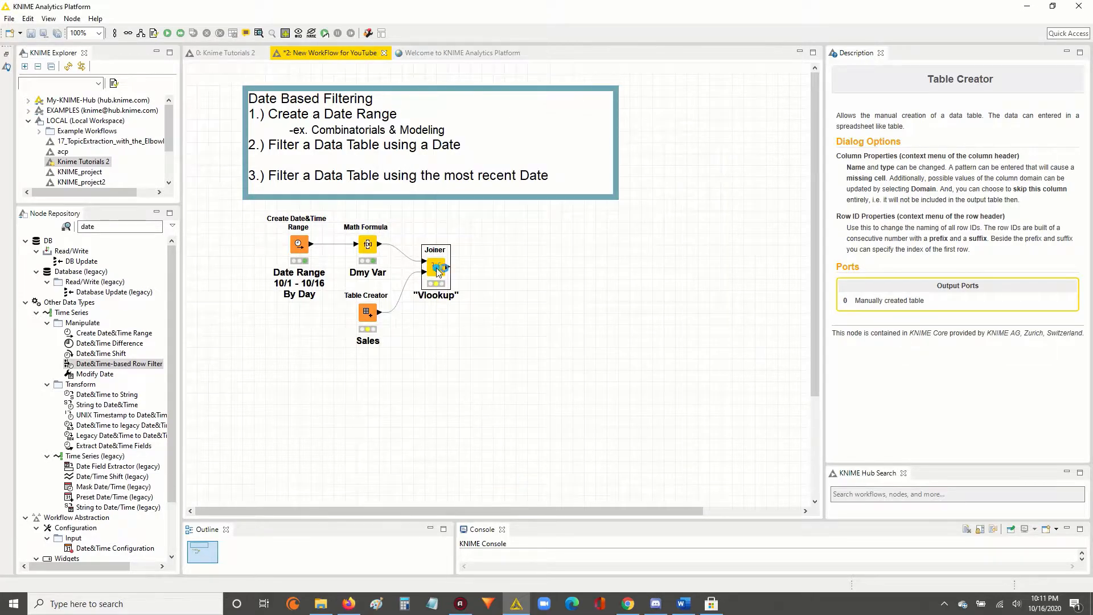
{"action": "right_click", "coordinate": [436, 264]}
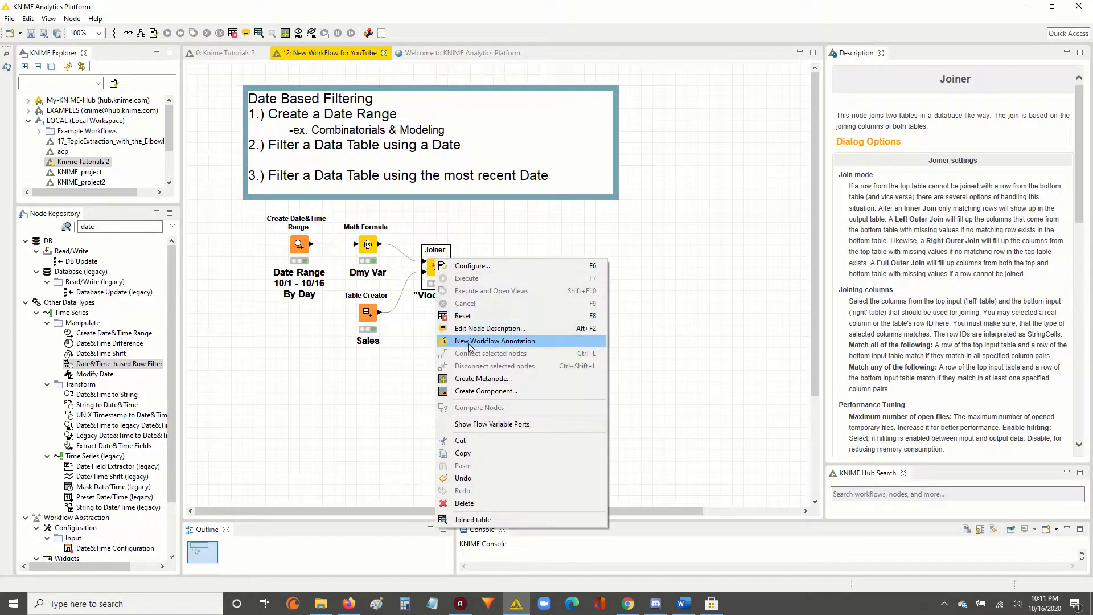
{"action": "left_click", "coordinate": [473, 519]}
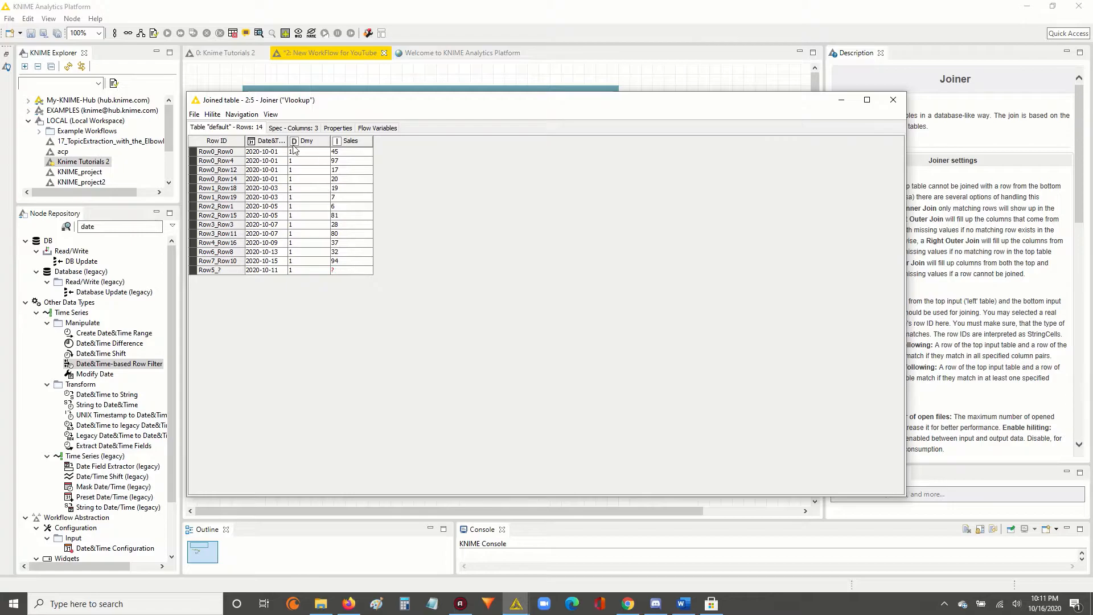
Widen the Date&Time column, sort the joined table ascending by it, and examine the Sales rows by date.
{"action": "left_click_drag", "start_coordinate": [288, 141], "coordinate": [308, 137]}
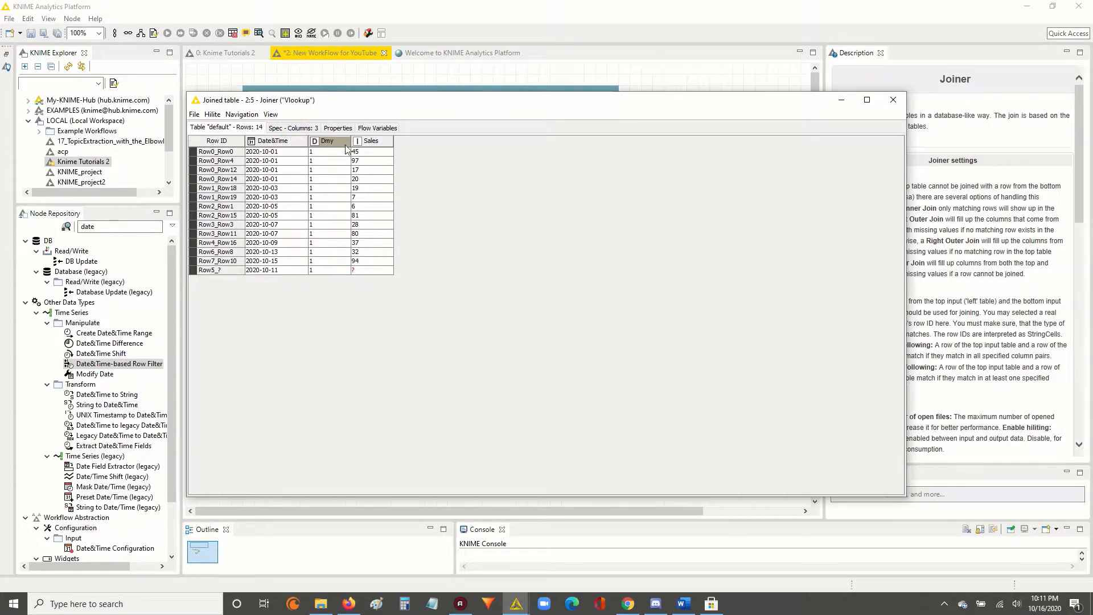
{"action": "left_click", "coordinate": [285, 142]}
{"action": "left_click", "coordinate": [317, 161]}
{"action": "left_click_drag", "start_coordinate": [276, 155], "coordinate": [386, 179]}
{"action": "left_click_drag", "start_coordinate": [268, 186], "coordinate": [374, 270]}
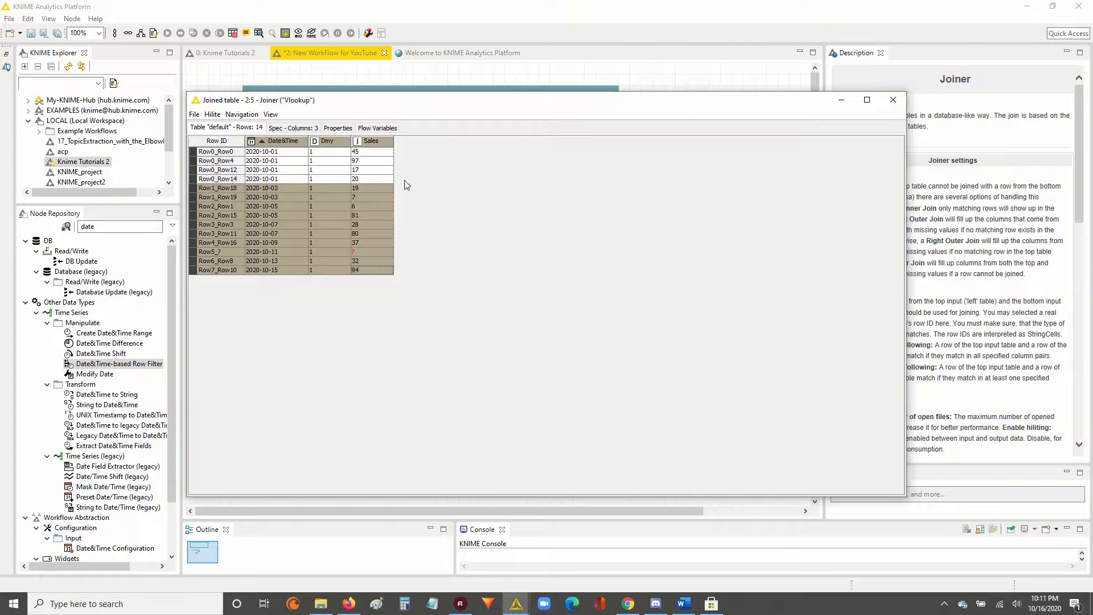
{"action": "left_click_drag", "start_coordinate": [291, 199], "coordinate": [387, 257]}
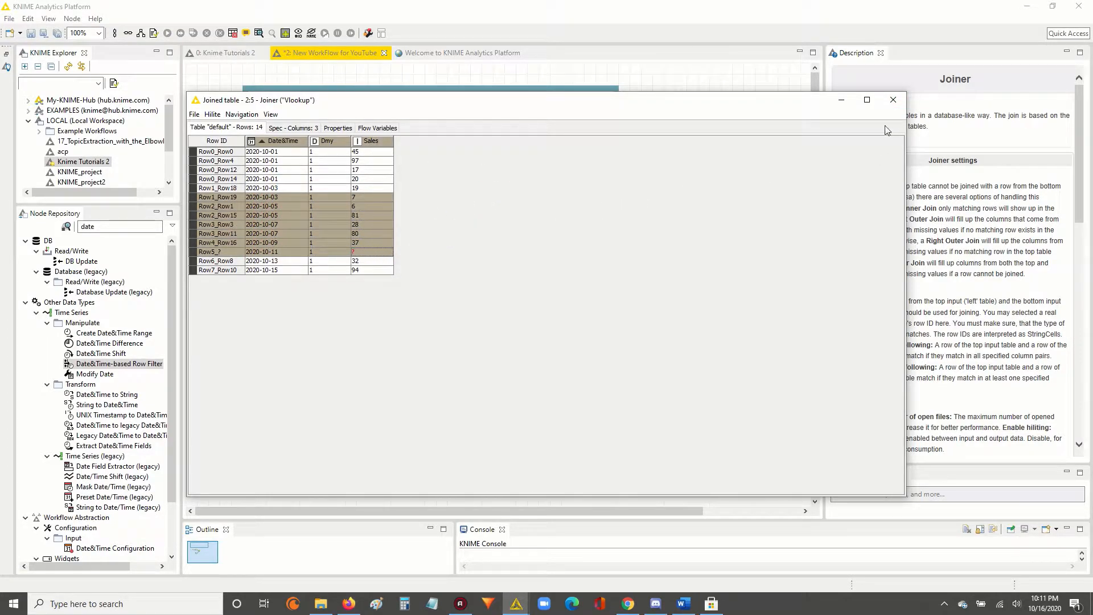
{"action": "left_click", "coordinate": [892, 100]}
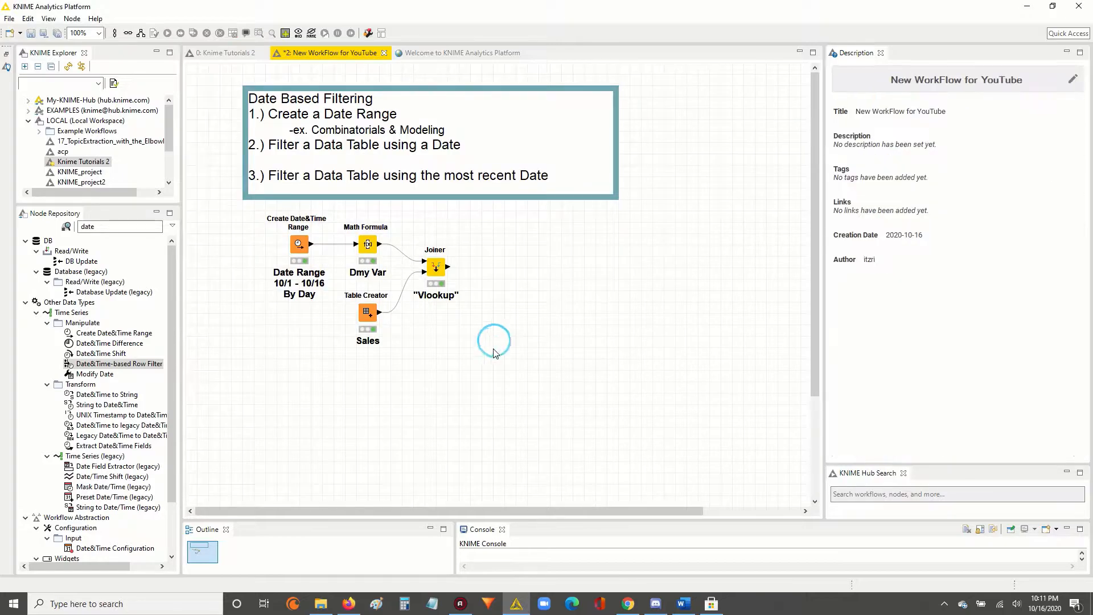
Add a Date&Time-based Row Filter node beside the Joiner and connect the Joiner's output to it.
{"action": "left_click", "coordinate": [105, 227]}
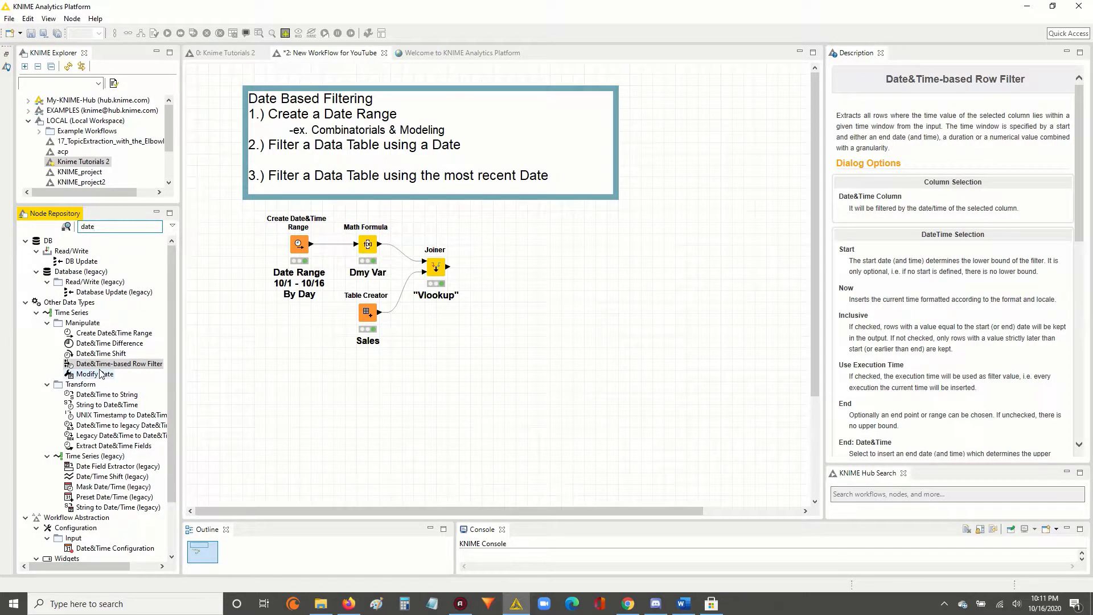
{"action": "left_click_drag", "start_coordinate": [98, 370], "coordinate": [475, 259]}
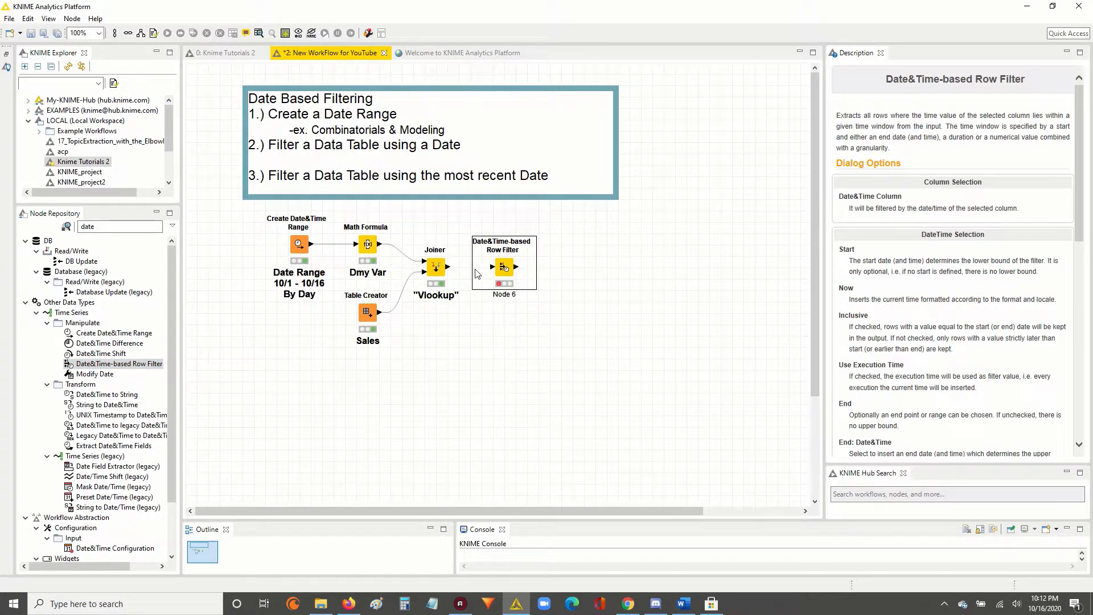
{"action": "left_click_drag", "start_coordinate": [555, 327], "coordinate": [465, 218]}
{"action": "left_click_drag", "start_coordinate": [447, 266], "coordinate": [491, 267]}
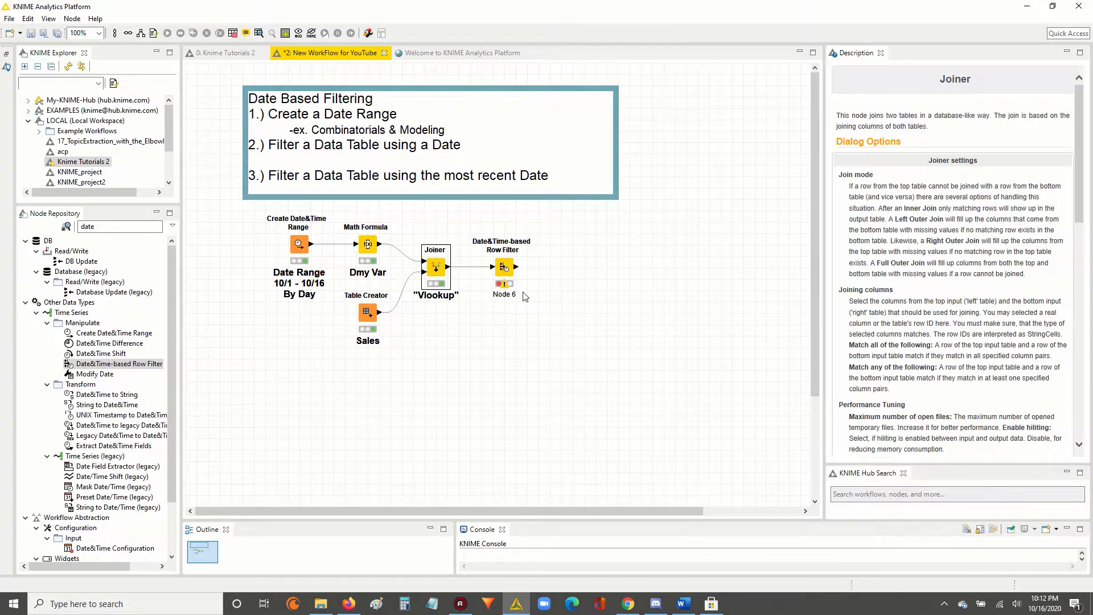
Open the Date&Time-based Row Filter's configuration and set both the start and end dates to 2020-10-01.
{"action": "double_click", "coordinate": [504, 267]}
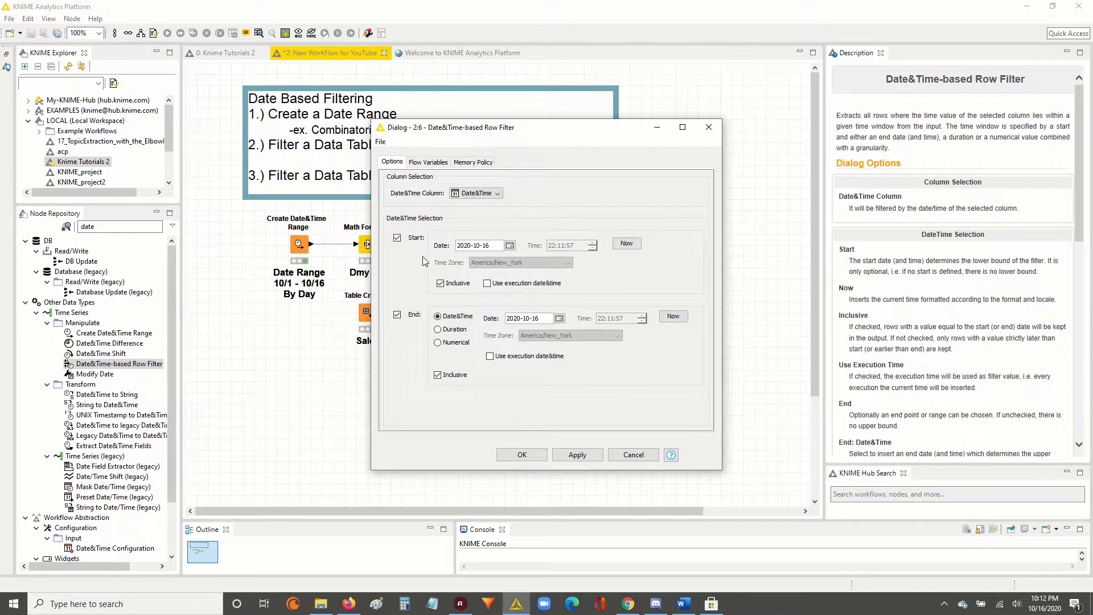
{"action": "left_click", "coordinate": [510, 246]}
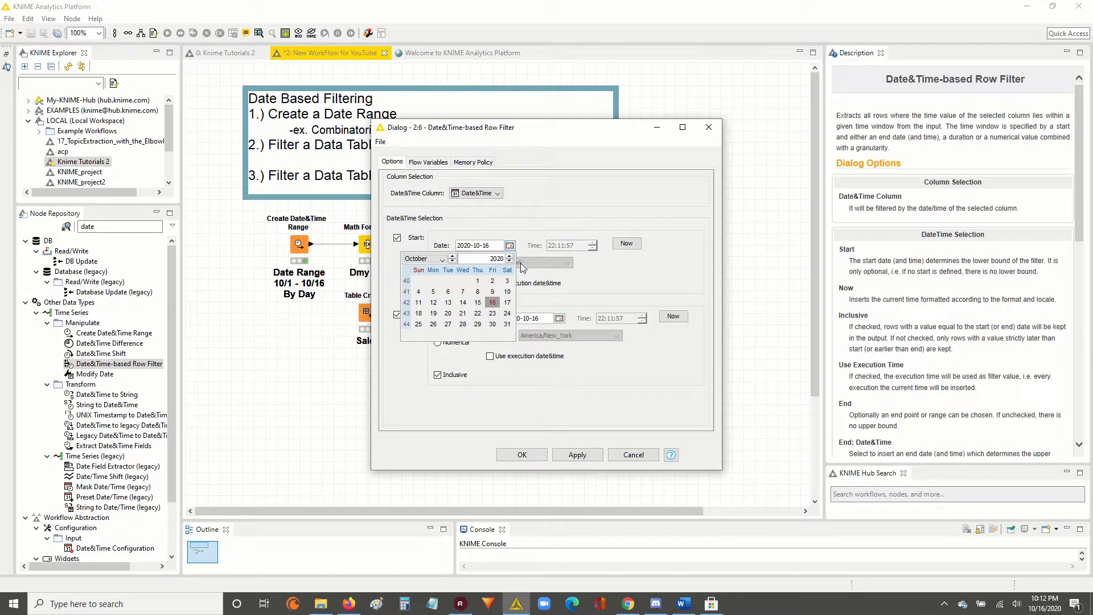
{"action": "left_click", "coordinate": [477, 280]}
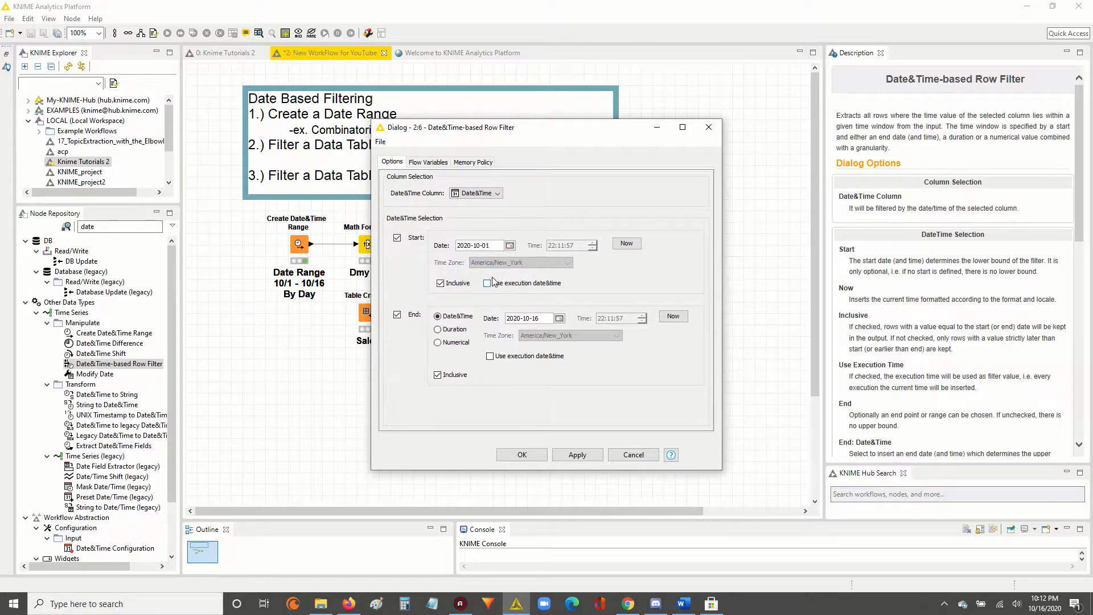
{"action": "left_click", "coordinate": [559, 318]}
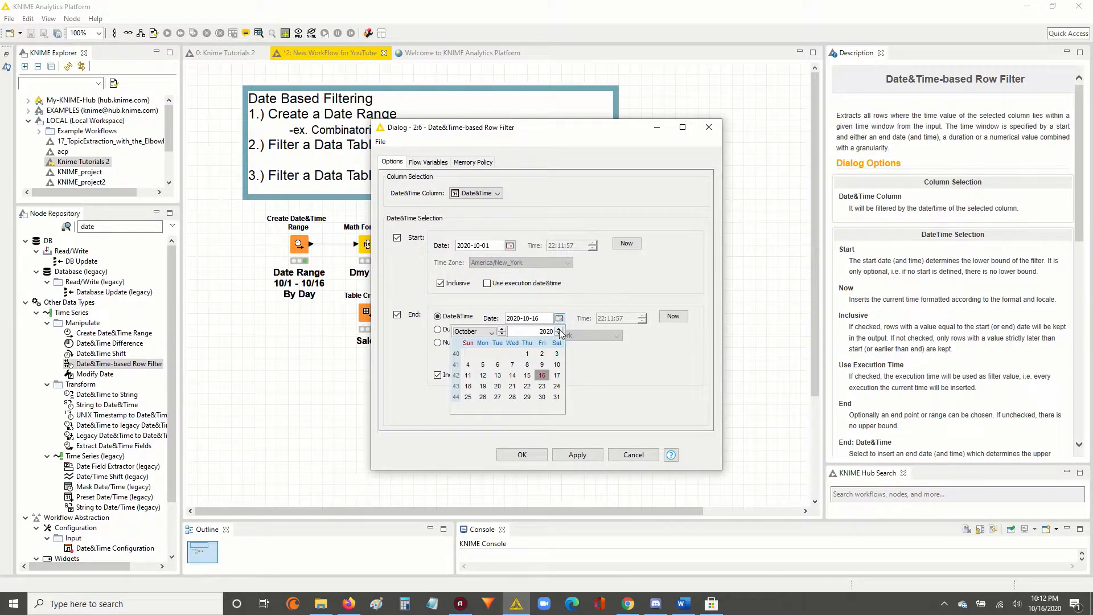
{"action": "left_click", "coordinate": [527, 354]}
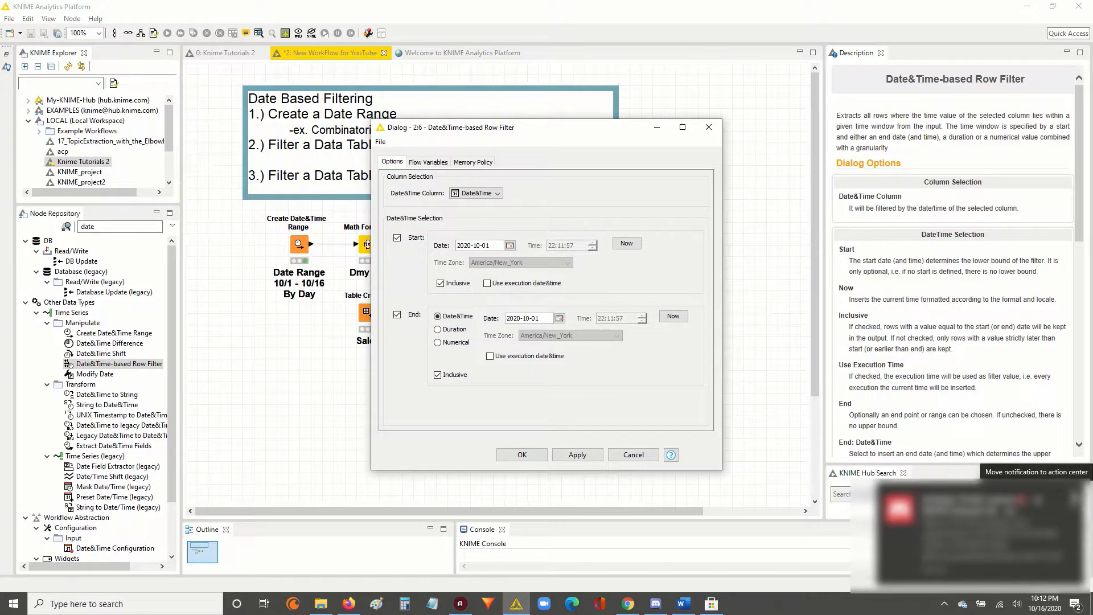
{"action": "left_click", "coordinate": [1075, 499]}
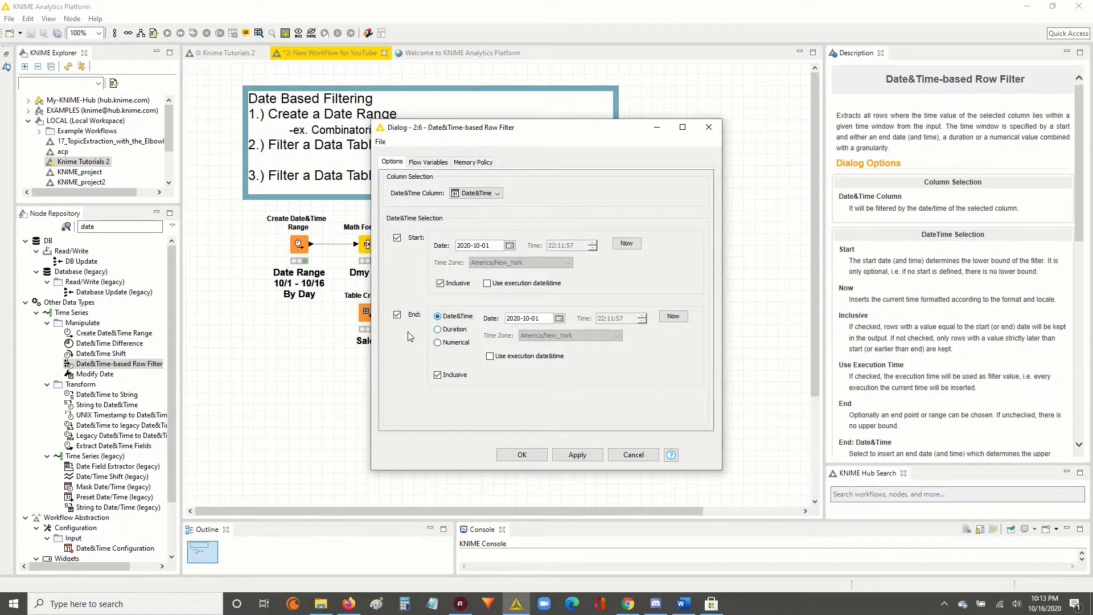
{"action": "left_click", "coordinate": [397, 316]}
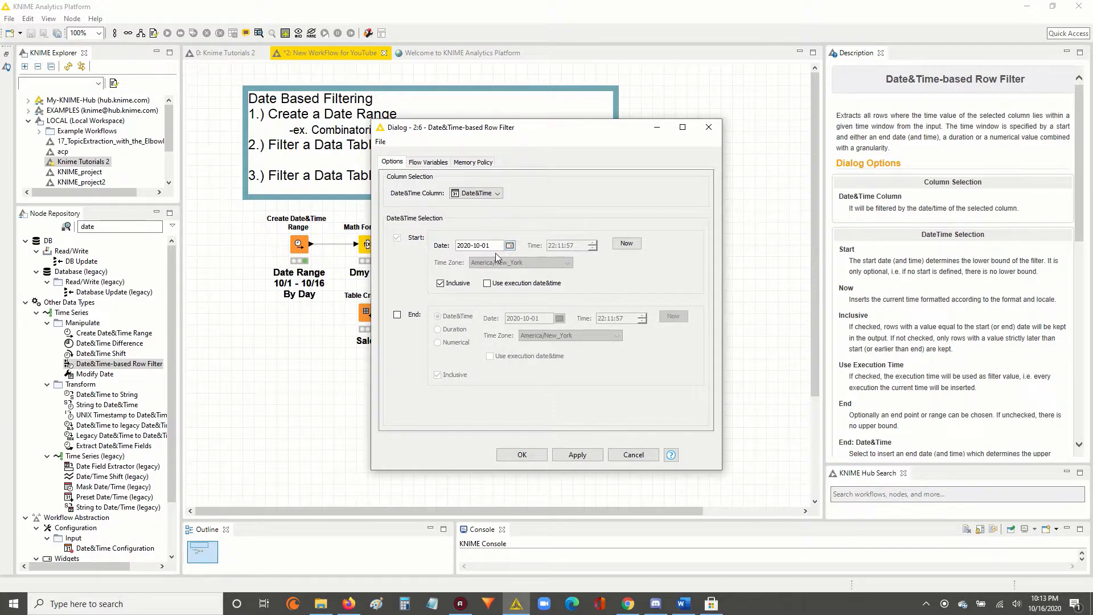
{"action": "left_click", "coordinate": [397, 314]}
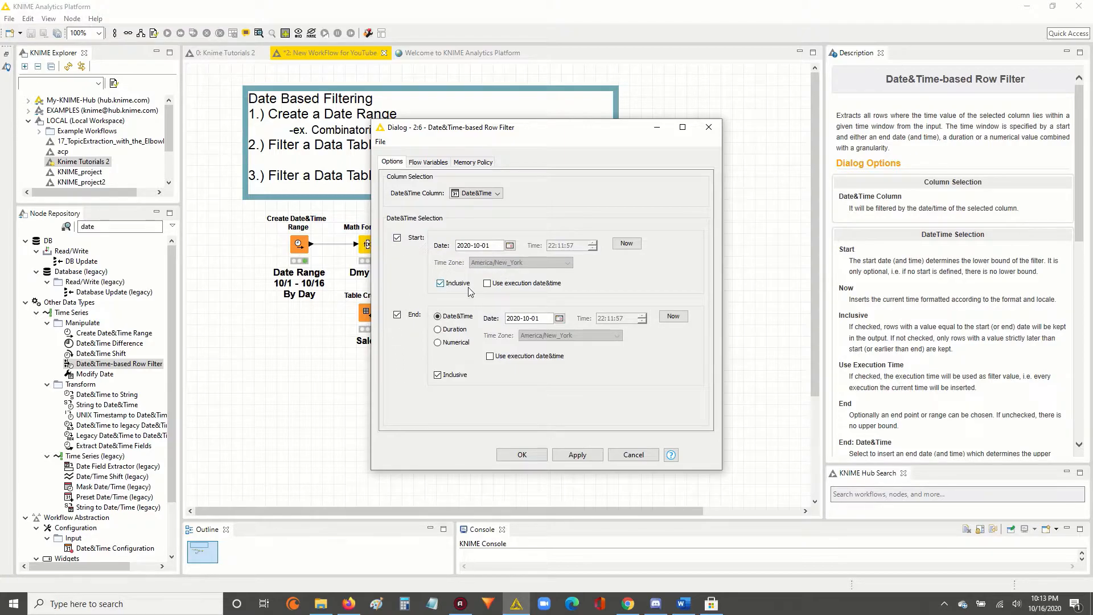
{"action": "left_click", "coordinate": [487, 284]}
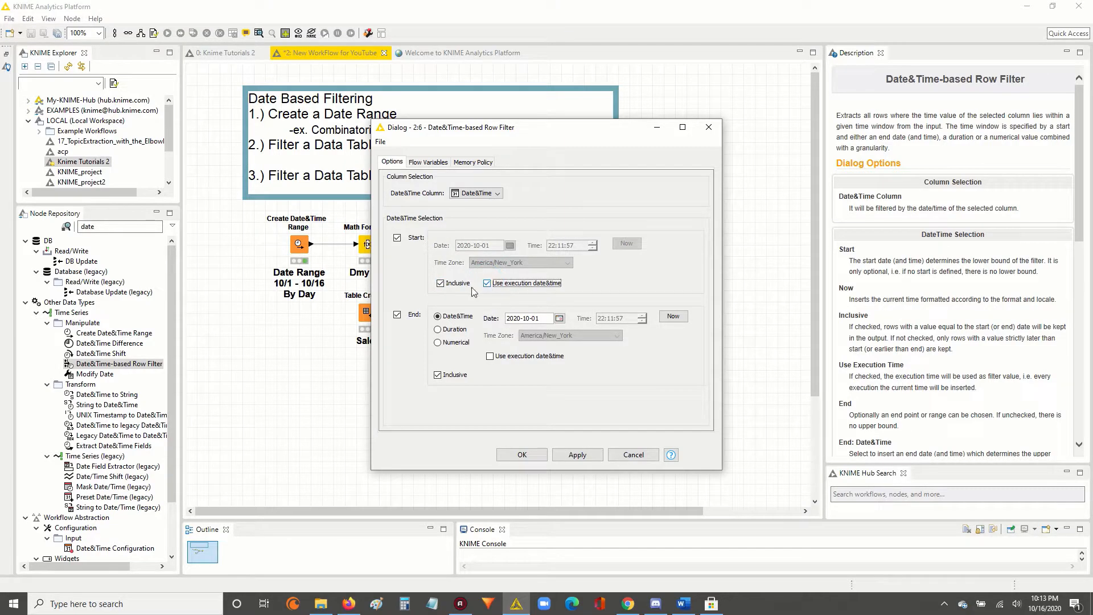
{"action": "left_click", "coordinate": [487, 284]}
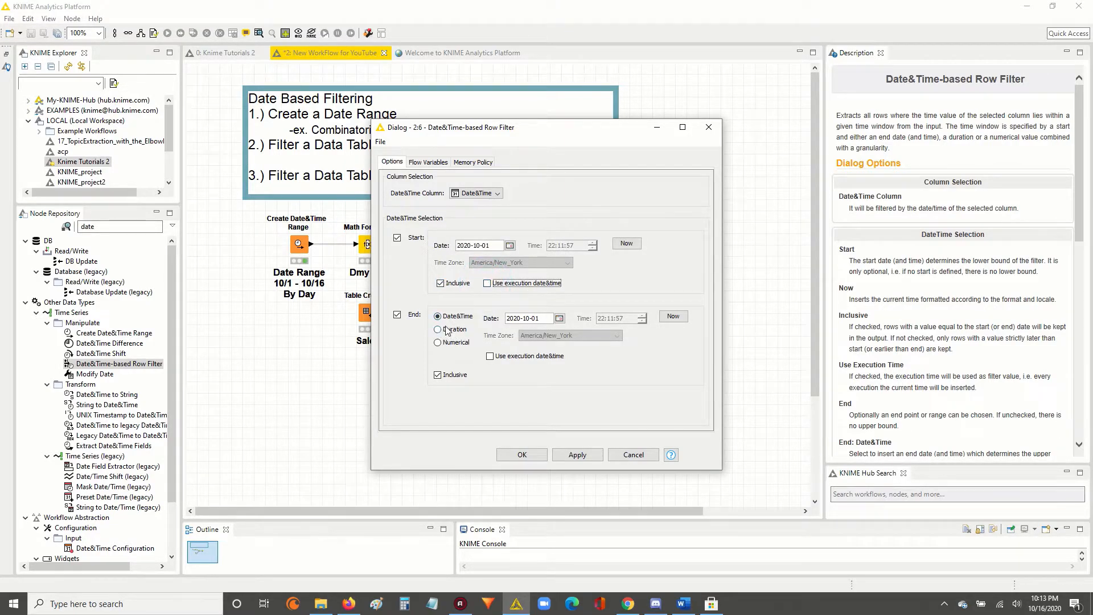
Select Date&Time as the row filter's date column, then apply the settings and close the configuration.
{"action": "left_click", "coordinate": [497, 193]}
{"action": "left_click", "coordinate": [494, 205]}
{"action": "left_click", "coordinate": [491, 245]}
{"action": "left_click", "coordinate": [567, 455]}
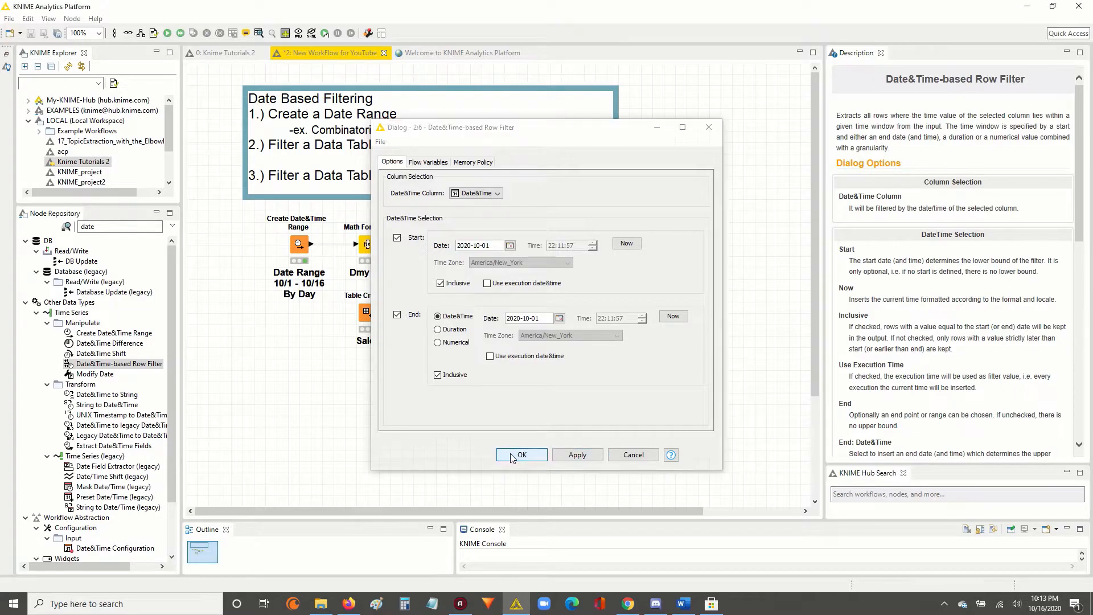
{"action": "left_click", "coordinate": [513, 455]}
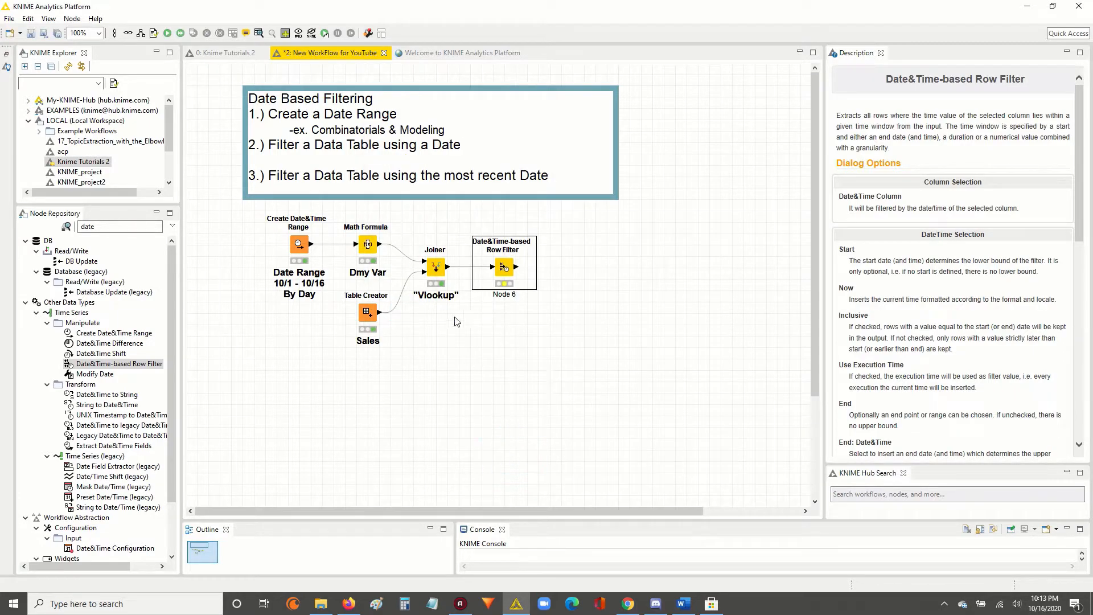
Execute the Date&Time-based Row Filter node and examine the dates and Sales values in its output table.
{"action": "right_click", "coordinate": [504, 271]}
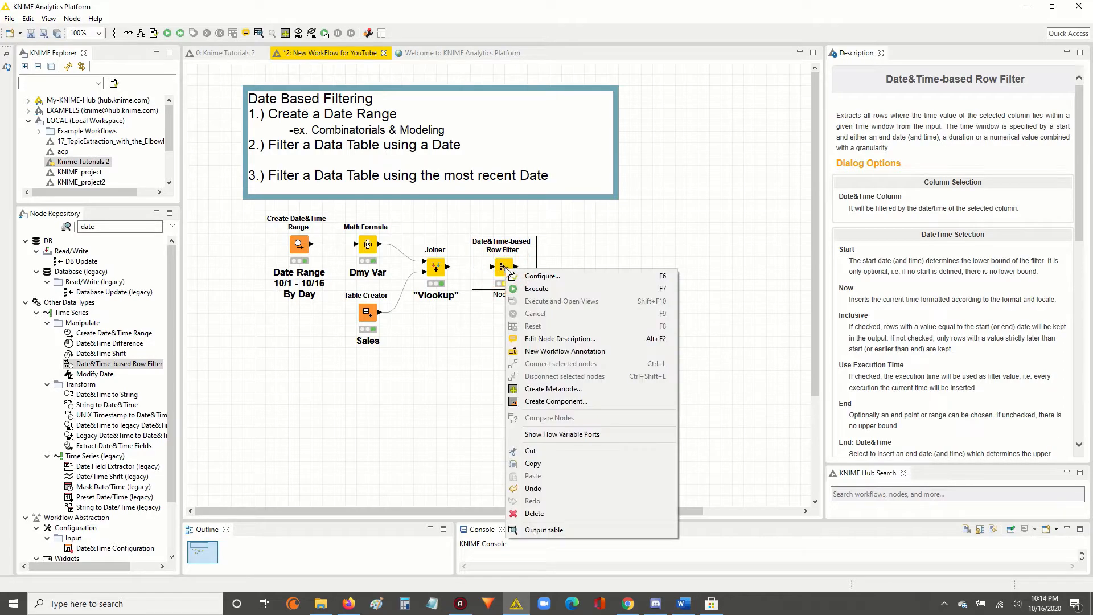
{"action": "left_click", "coordinate": [534, 290]}
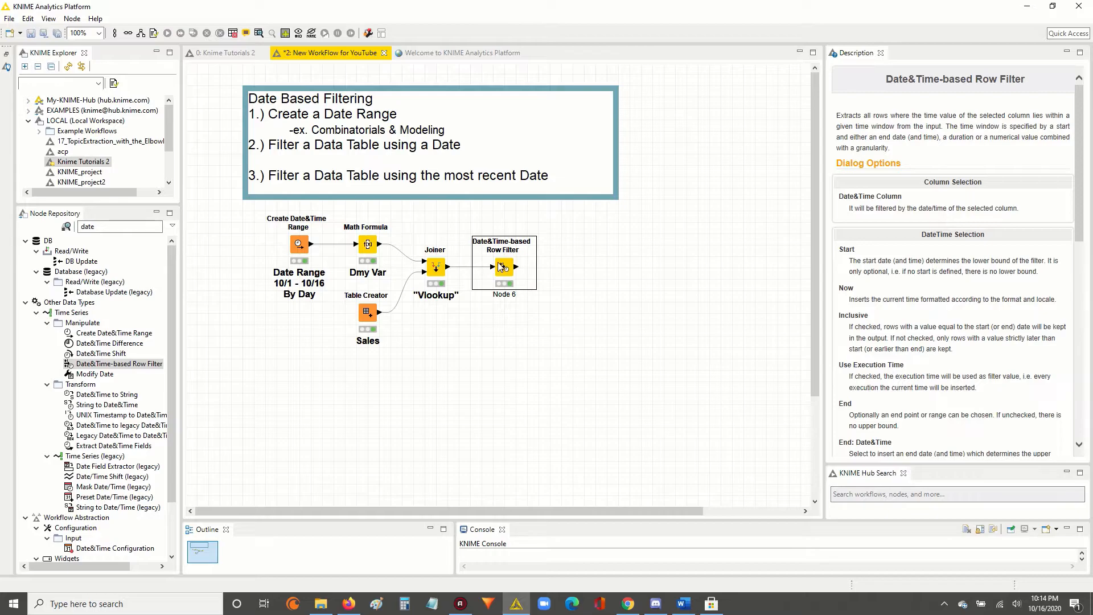
{"action": "right_click", "coordinate": [504, 268]}
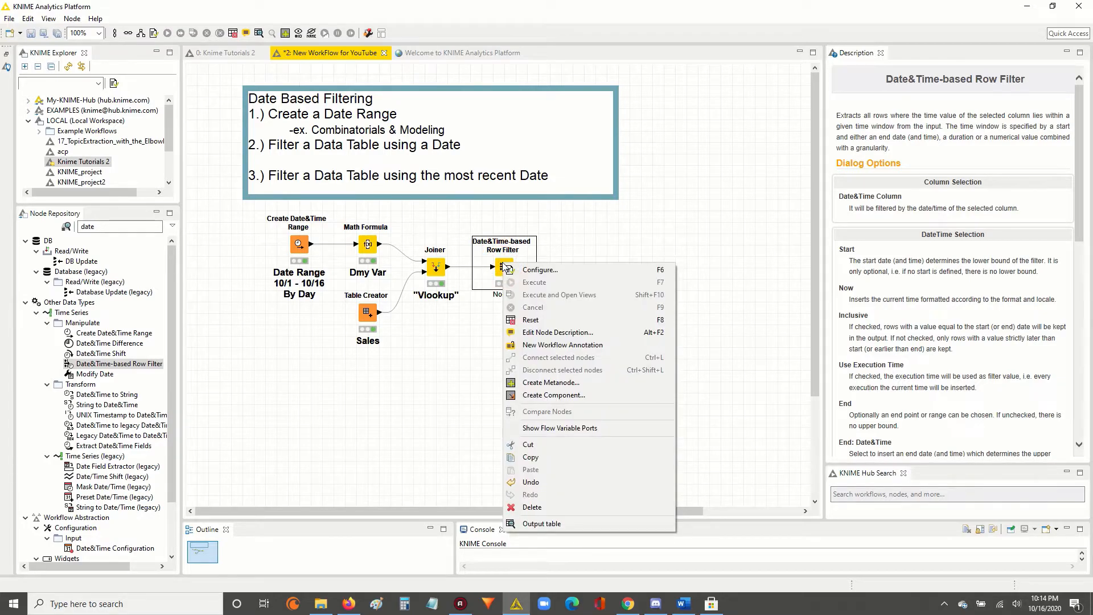
{"action": "left_click", "coordinate": [552, 524]}
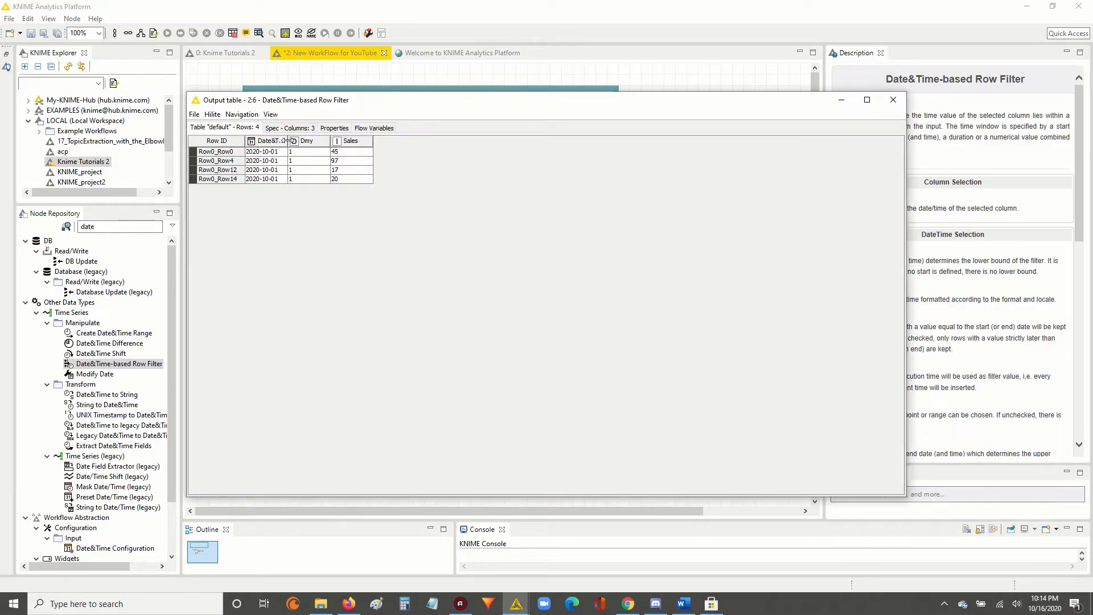
{"action": "left_click_drag", "start_coordinate": [288, 141], "coordinate": [296, 187]}
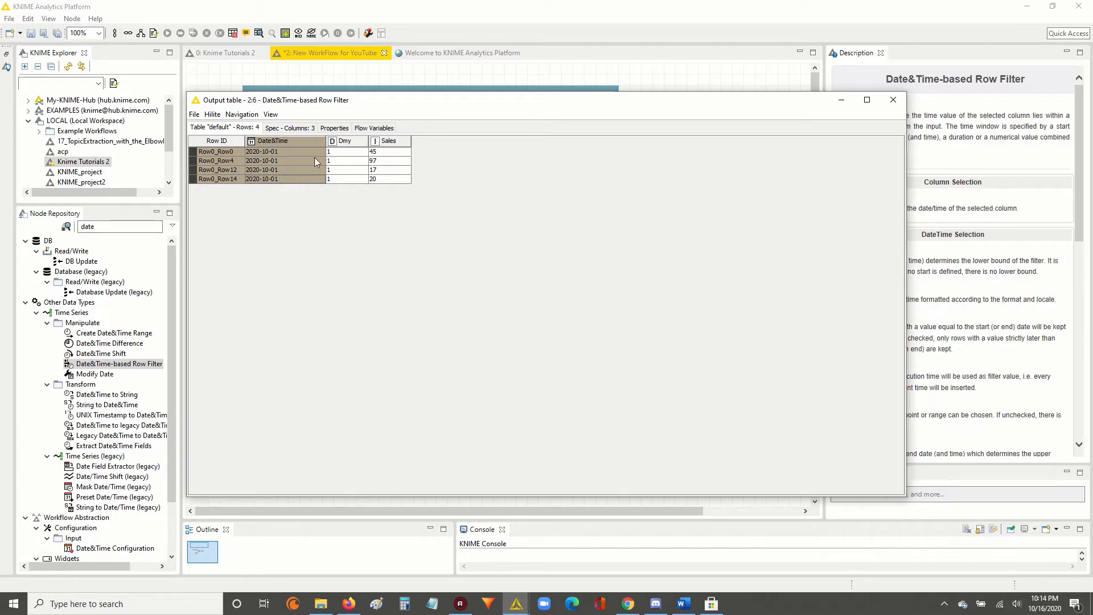
{"action": "left_click_drag", "start_coordinate": [293, 152], "coordinate": [407, 189]}
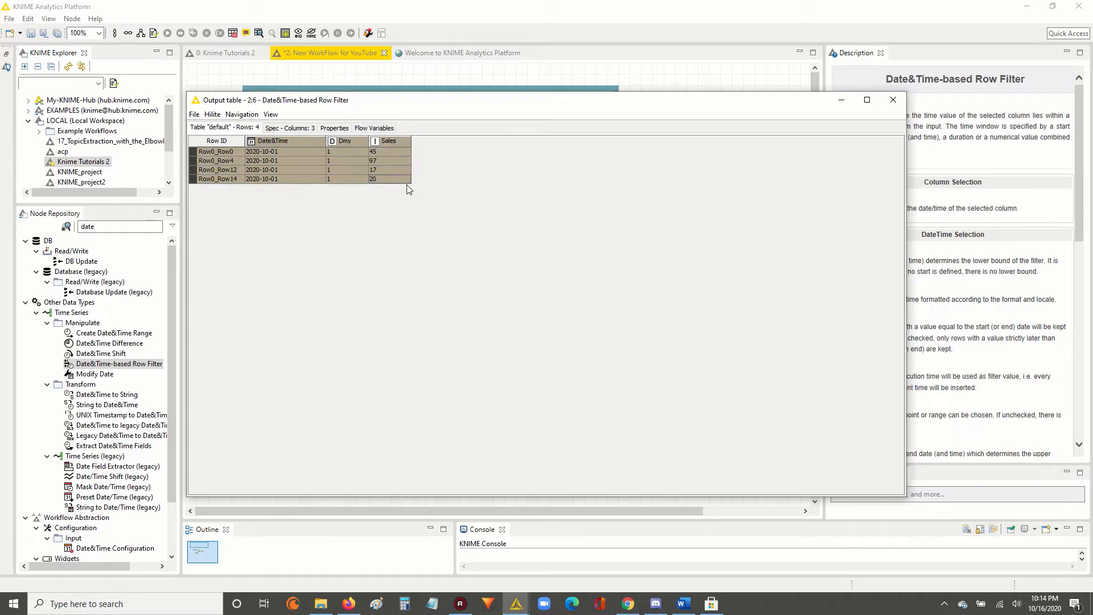
{"action": "left_click", "coordinate": [893, 101]}
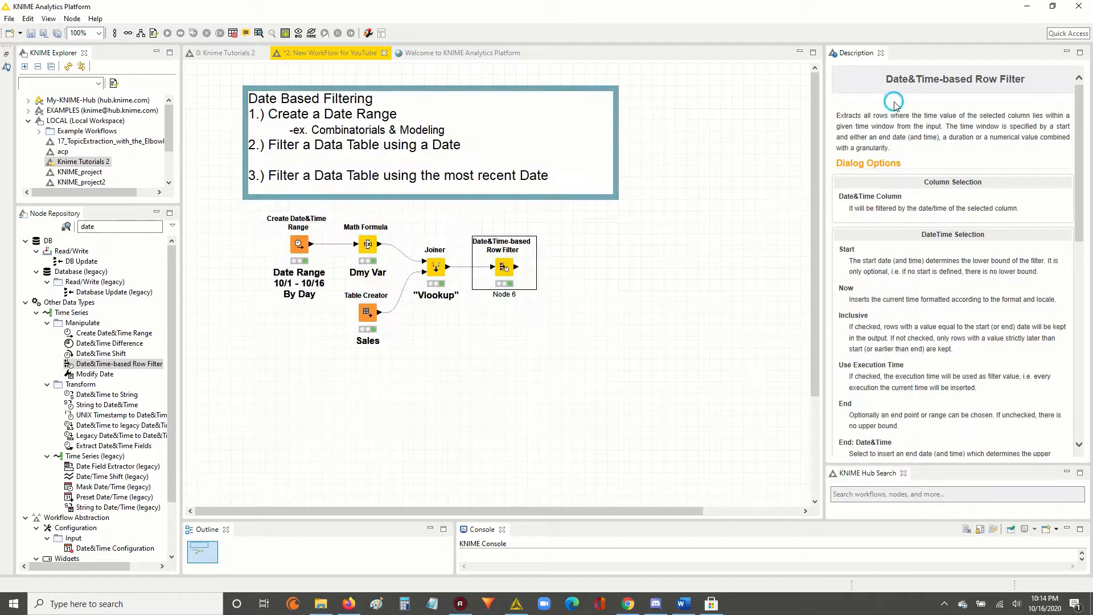
Set the row filter's end date to 2020-10-07 and apply the settings, accepting the node reset.
{"action": "double_click", "coordinate": [504, 268]}
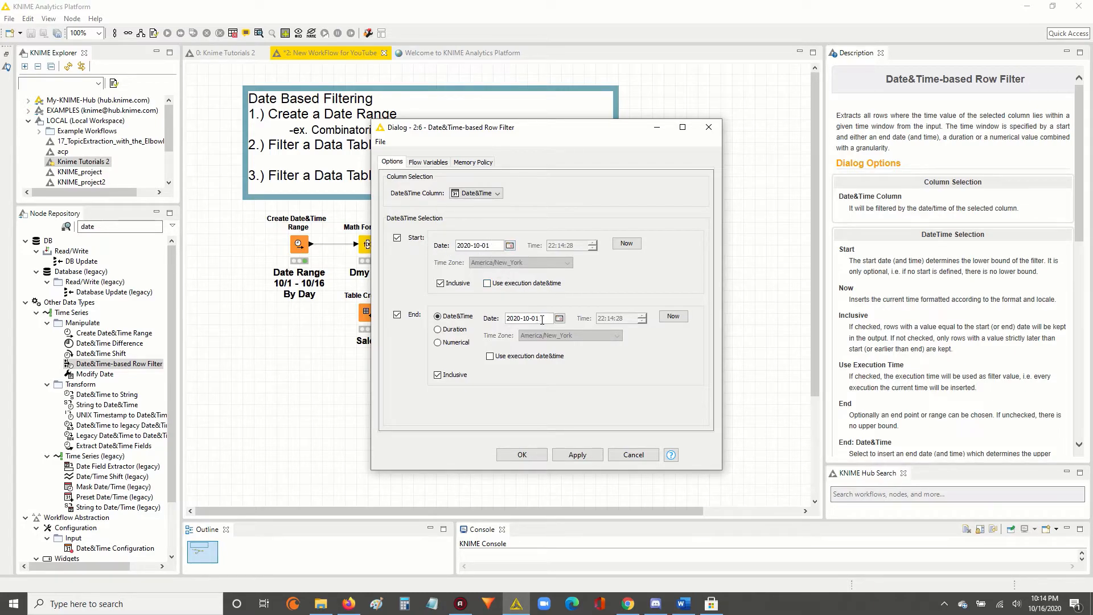
{"action": "left_click", "coordinate": [560, 319]}
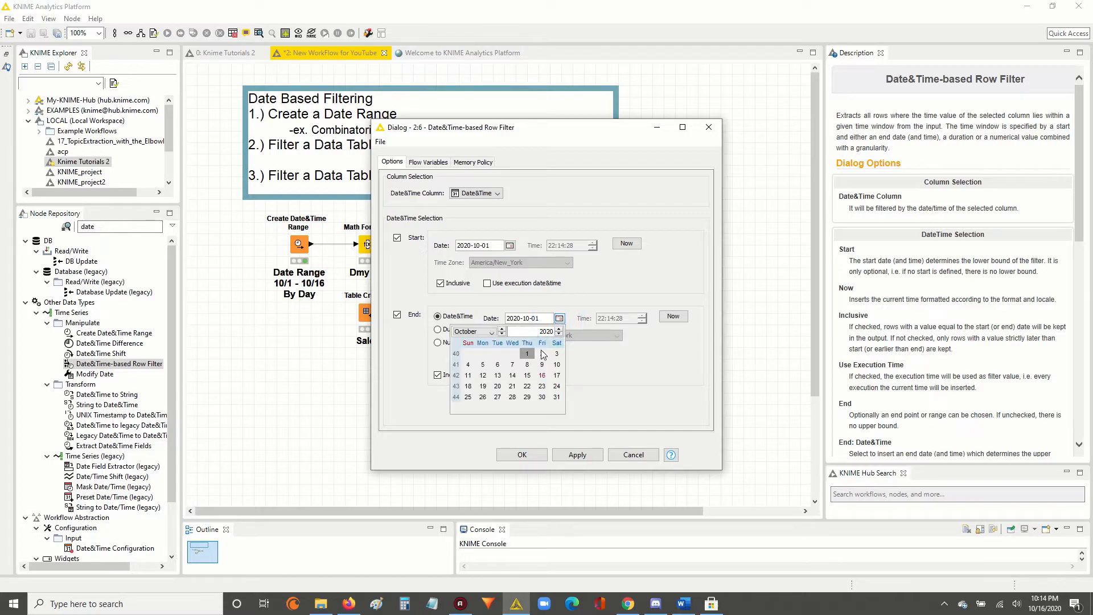
{"action": "left_click", "coordinate": [512, 365]}
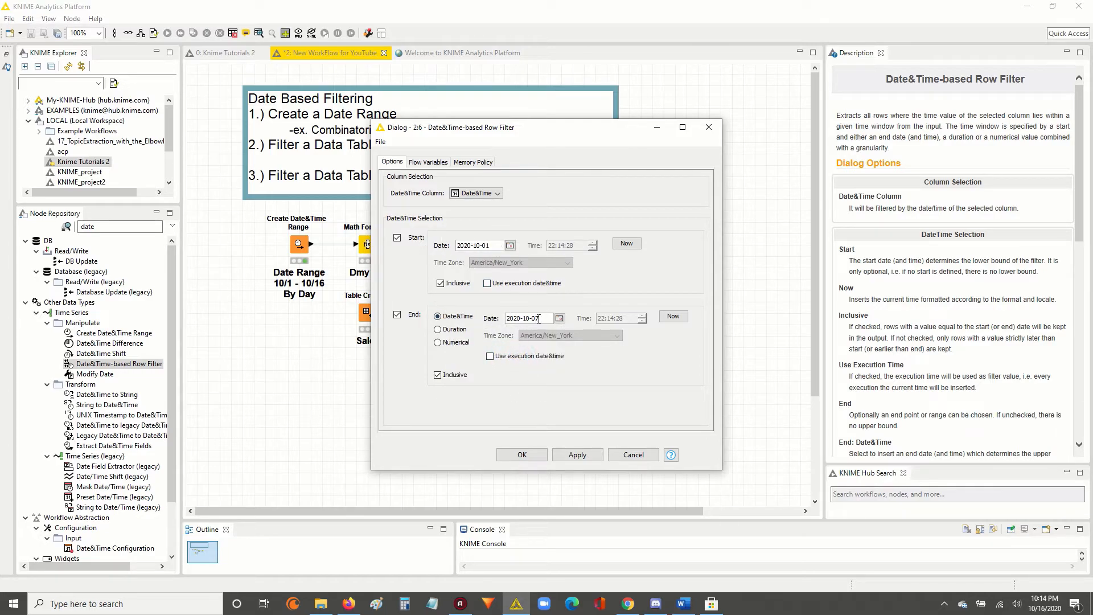
{"action": "left_click", "coordinate": [573, 455]}
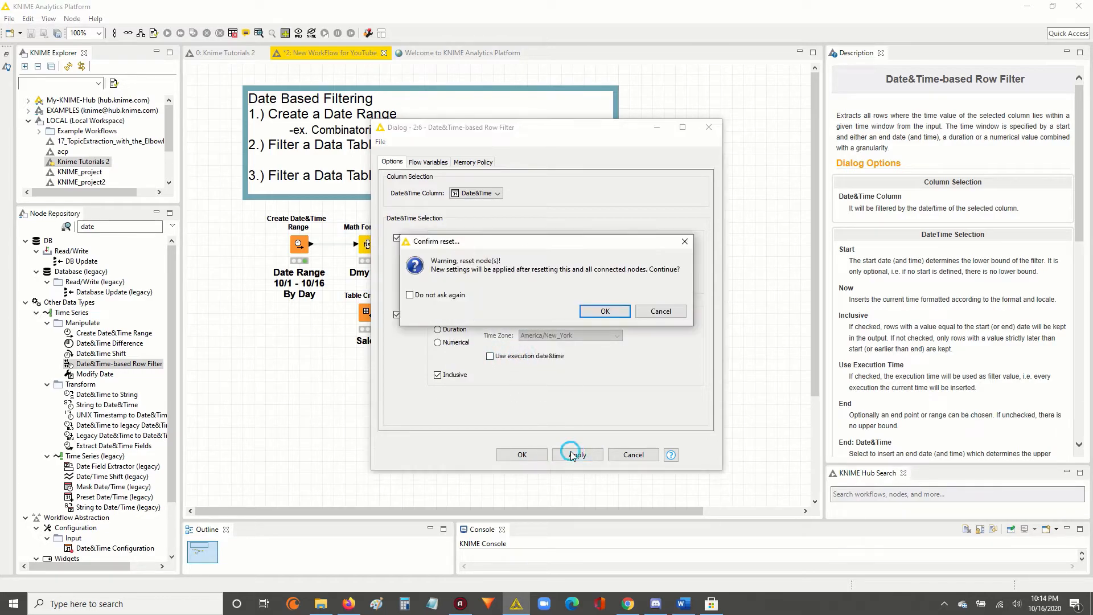
{"action": "left_click", "coordinate": [604, 311]}
{"action": "left_click", "coordinate": [522, 453]}
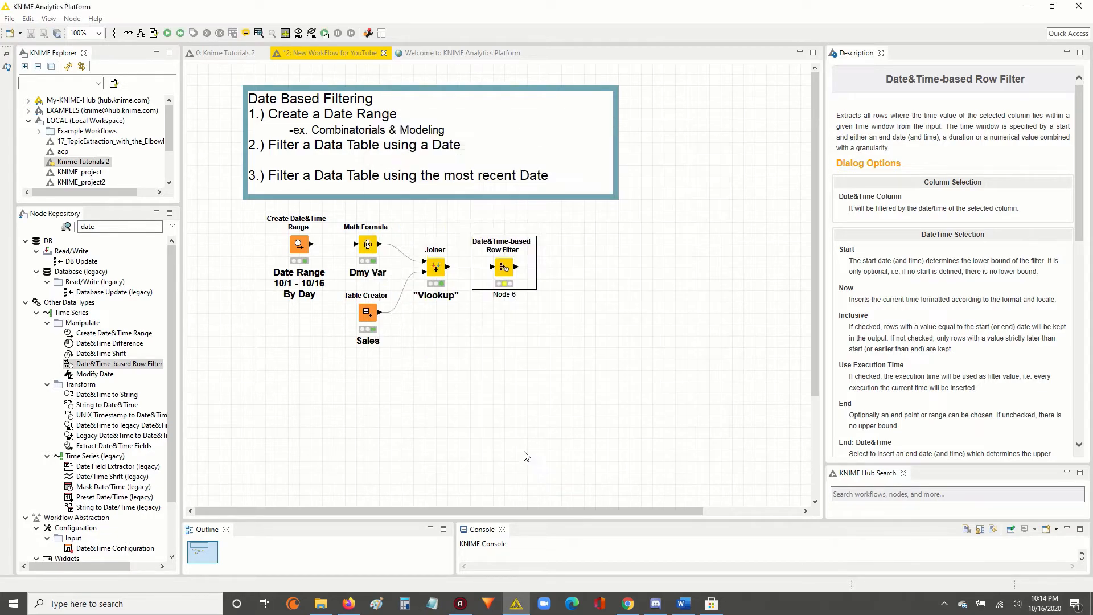
Execute the row filter again and check the Date&Time column in its output table, widening the column.
{"action": "key", "text": "F7"}
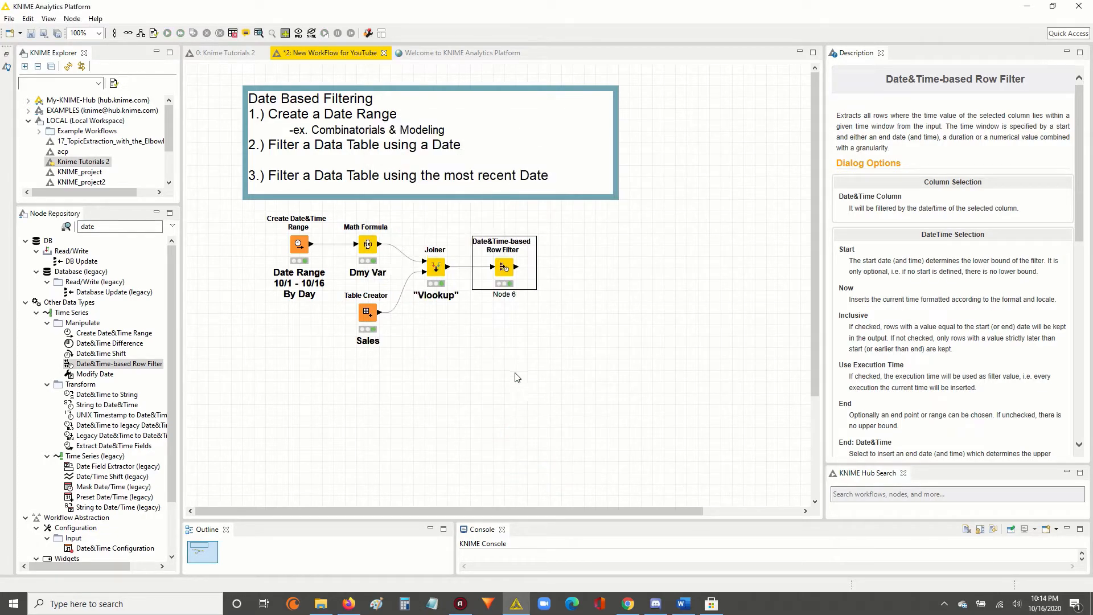
{"action": "right_click", "coordinate": [504, 269]}
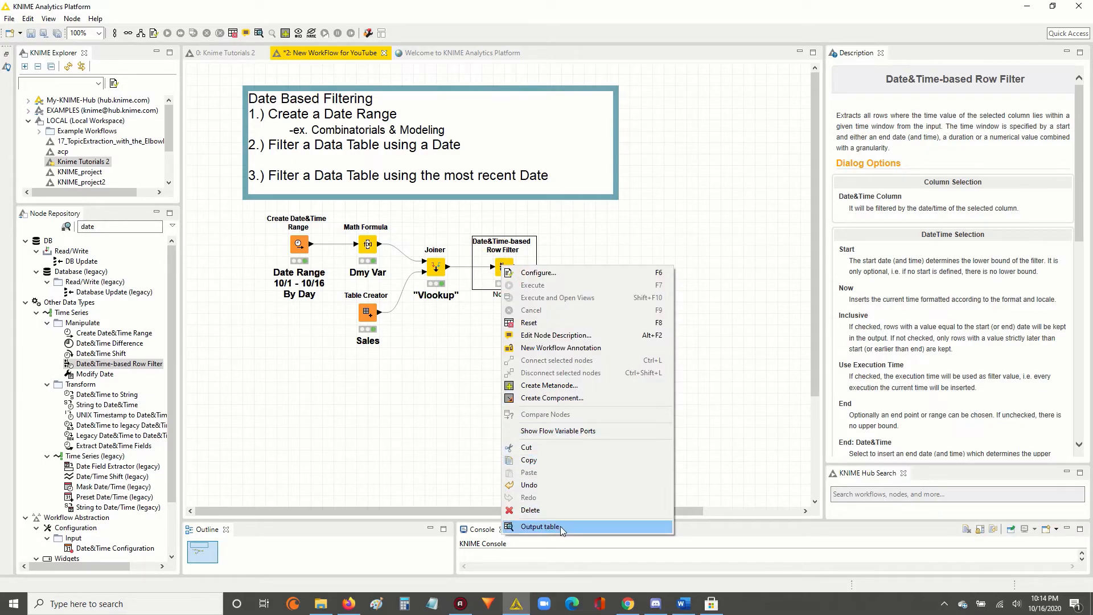
{"action": "left_click", "coordinate": [540, 527]}
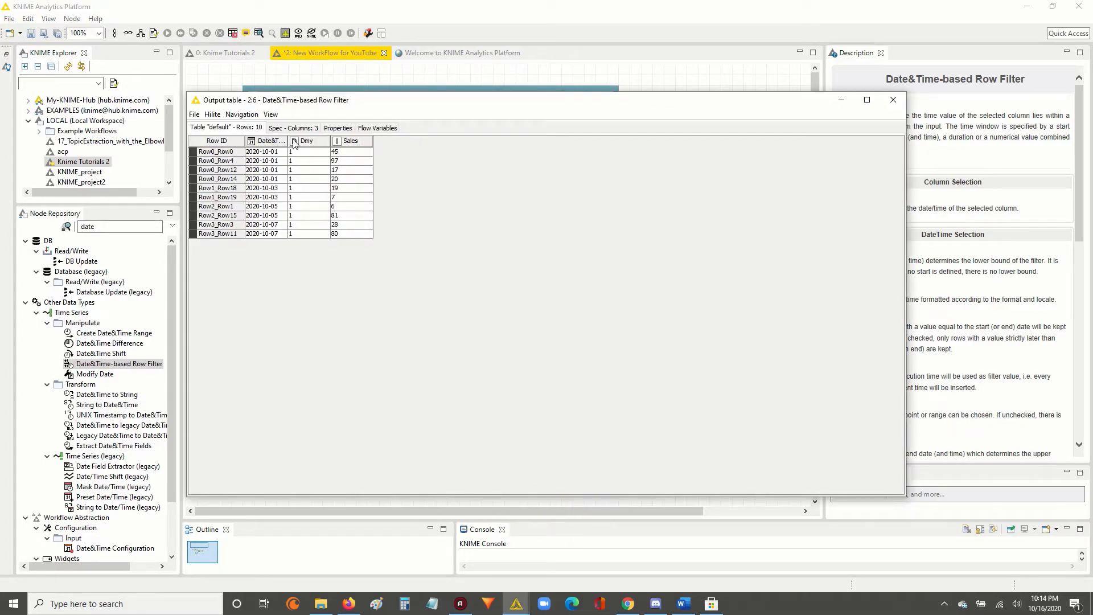
{"action": "left_click_drag", "start_coordinate": [289, 140], "coordinate": [302, 242]}
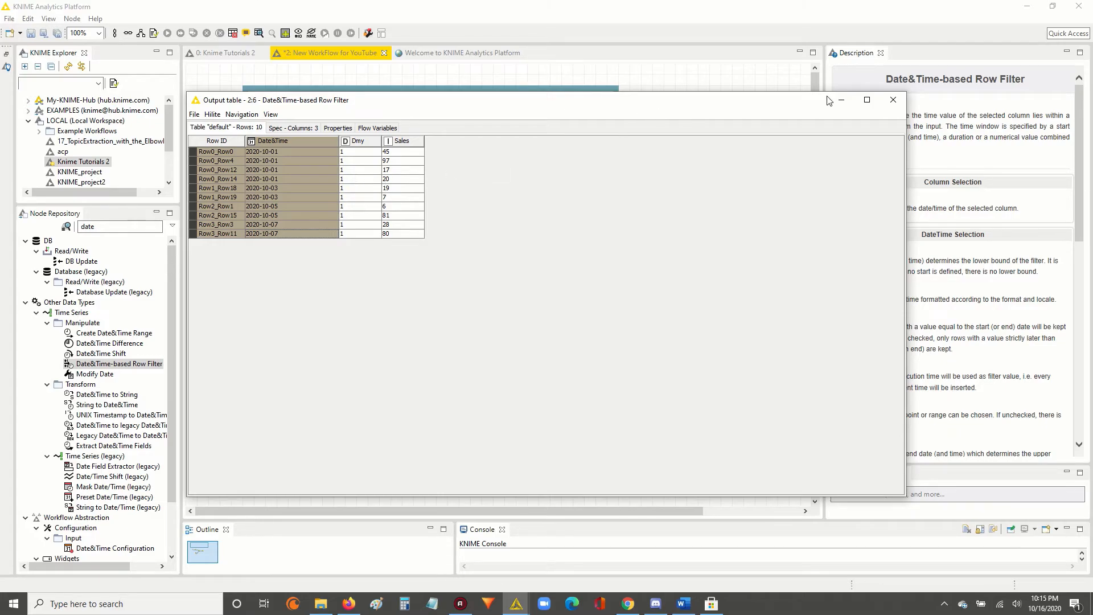
{"action": "left_click", "coordinate": [894, 103]}
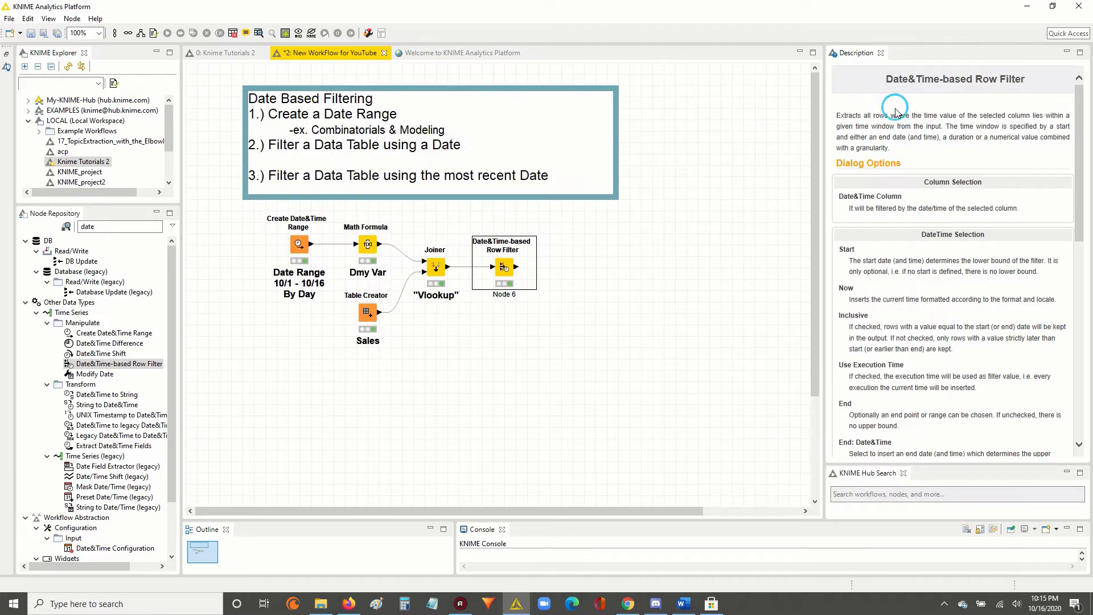
Open the "Vlookup" Joiner's joined table, sort it ascending by Date&Time, and examine the row with the most recent date.
{"action": "left_click", "coordinate": [538, 392]}
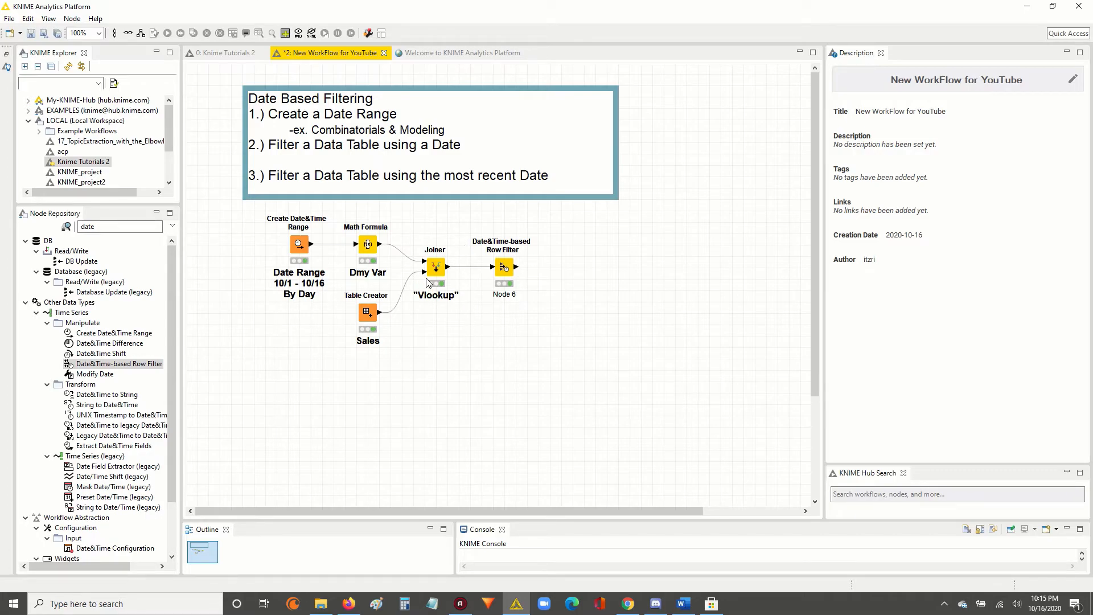
{"action": "right_click", "coordinate": [436, 263]}
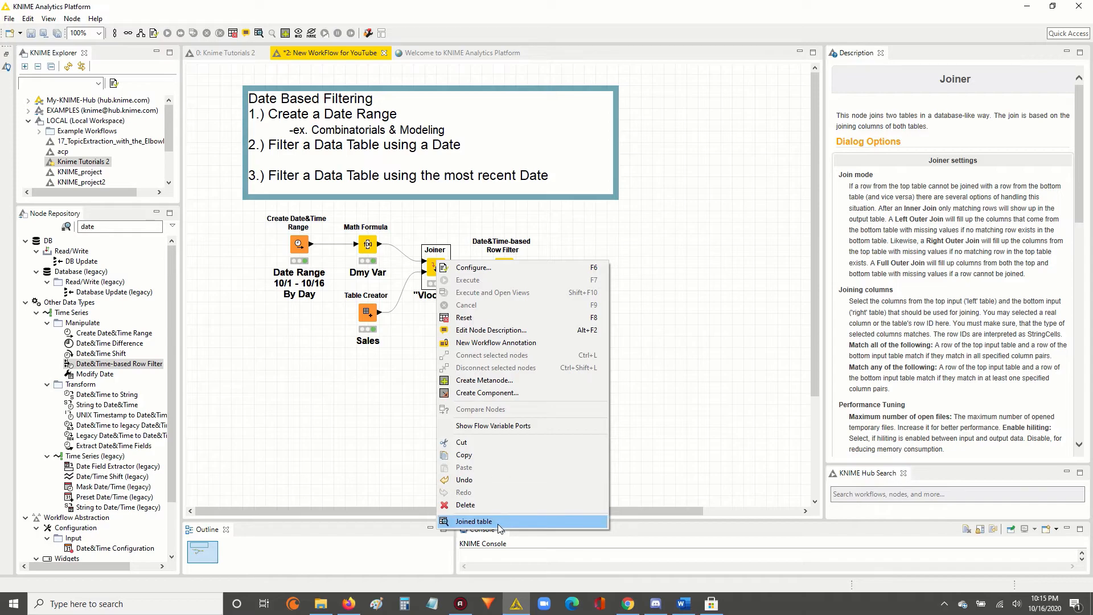
{"action": "left_click", "coordinate": [498, 523]}
{"action": "left_click", "coordinate": [300, 140]}
{"action": "left_click_drag", "start_coordinate": [311, 135], "coordinate": [301, 252]}
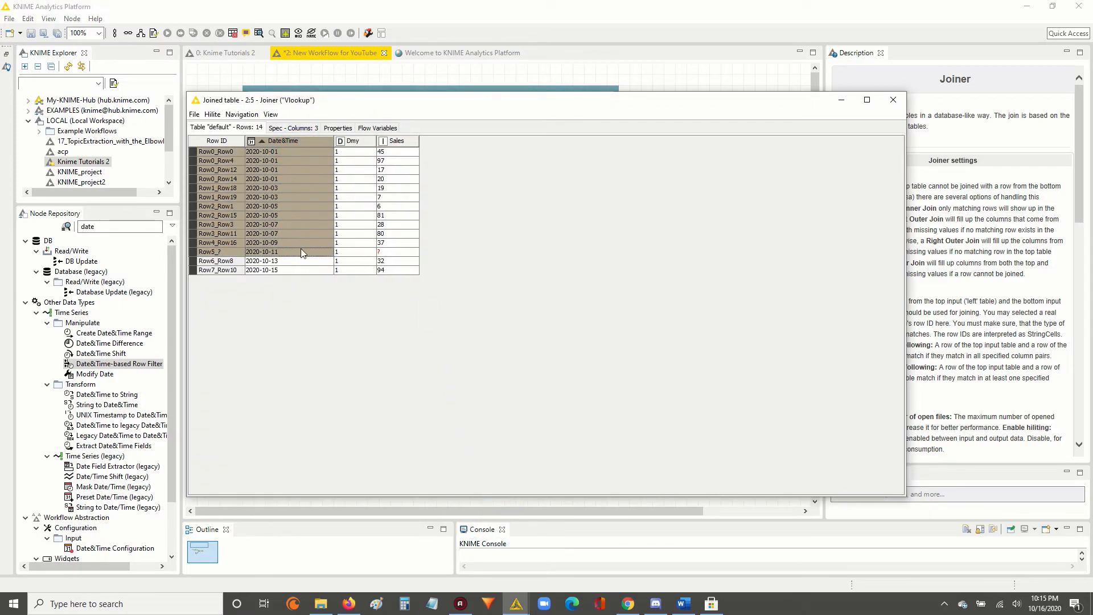
{"action": "left_click", "coordinate": [267, 271]}
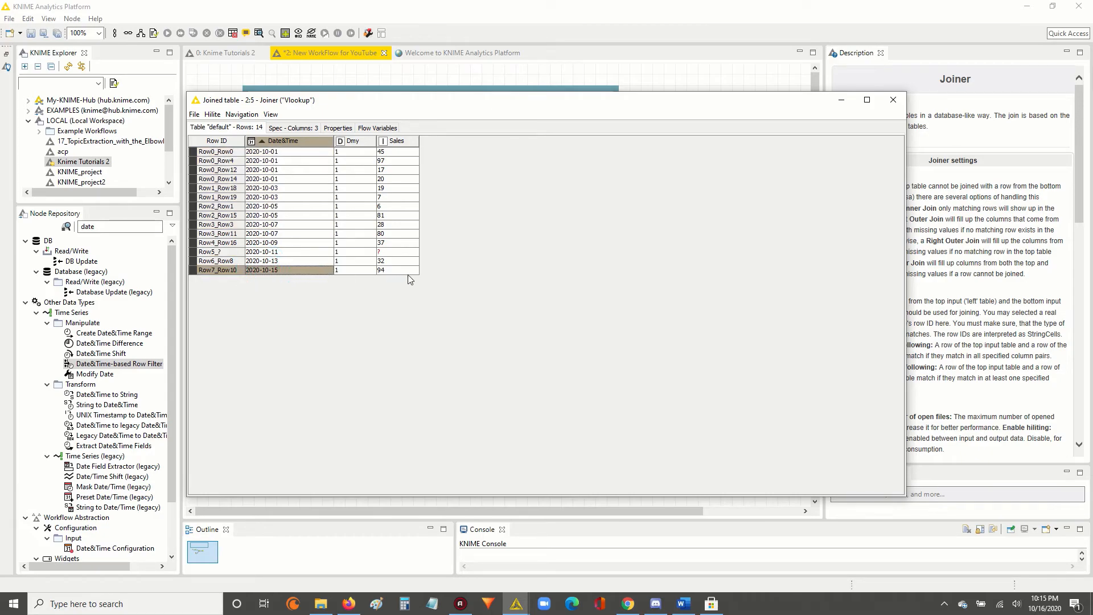
{"action": "left_click_drag", "start_coordinate": [407, 275], "coordinate": [408, 273]}
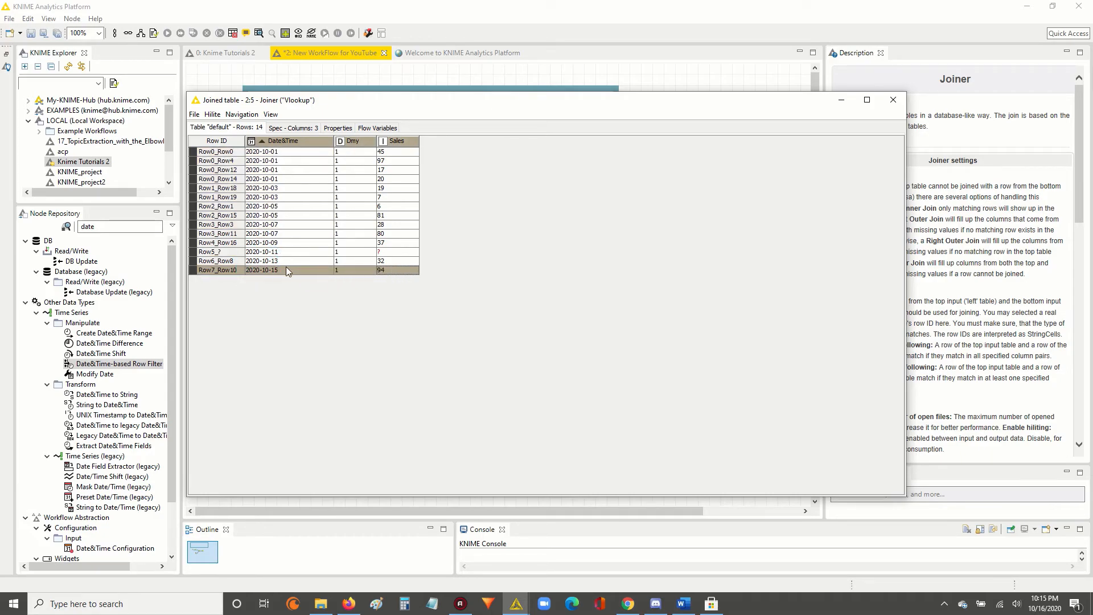
{"action": "left_click", "coordinate": [265, 270]}
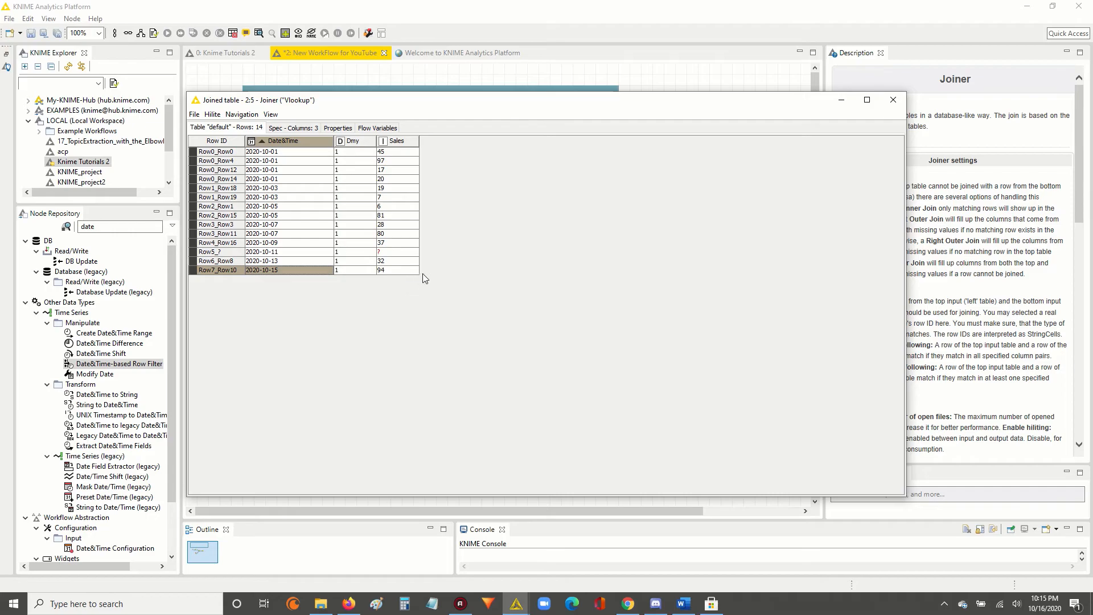
{"action": "left_click", "coordinate": [893, 100]}
Review the start and end date options in the Date&Time-based Row Filter's configuration and close it without changes.
{"action": "double_click", "coordinate": [506, 270]}
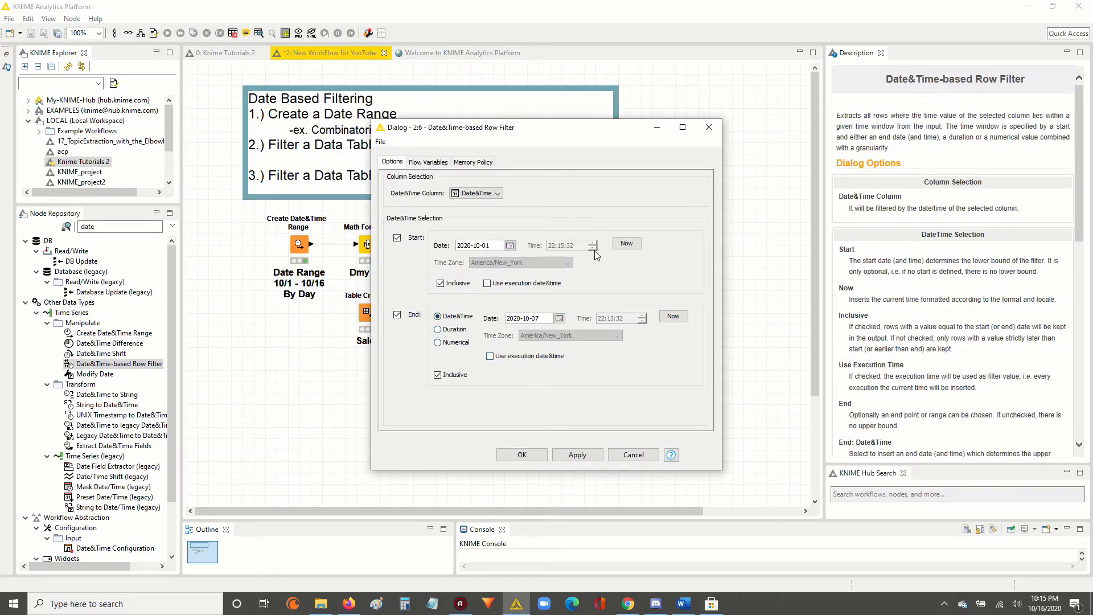
{"action": "left_click", "coordinate": [708, 127]}
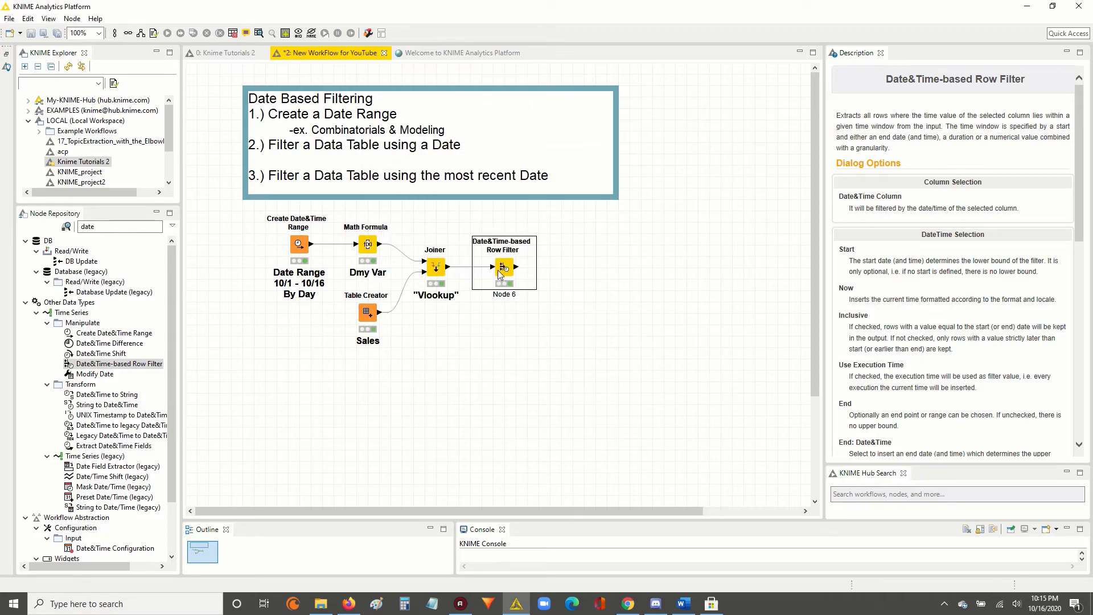